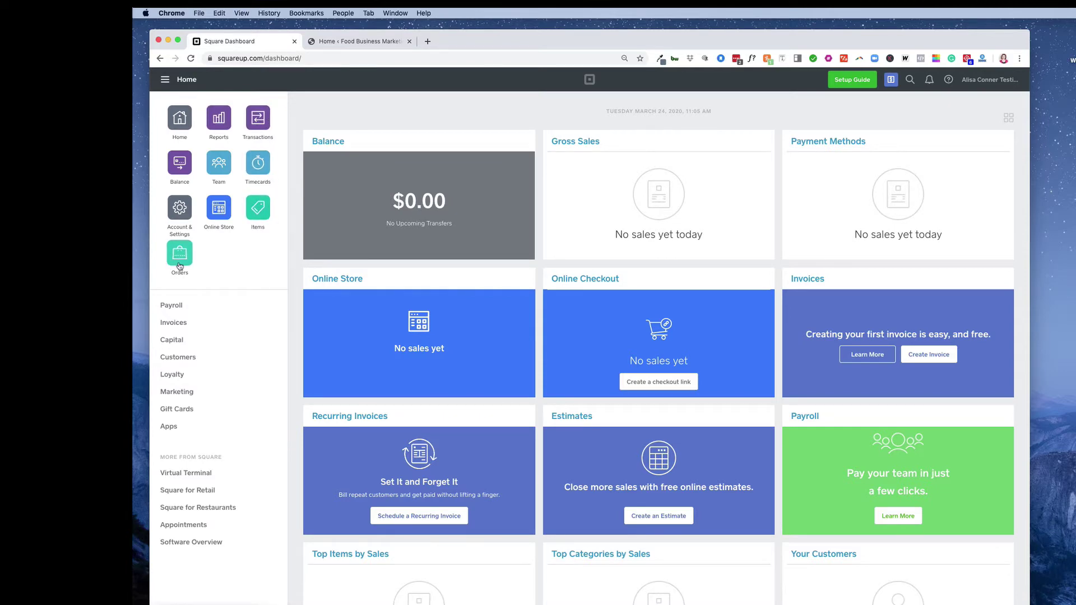
Open the online store's general website settings.
click(216, 205)
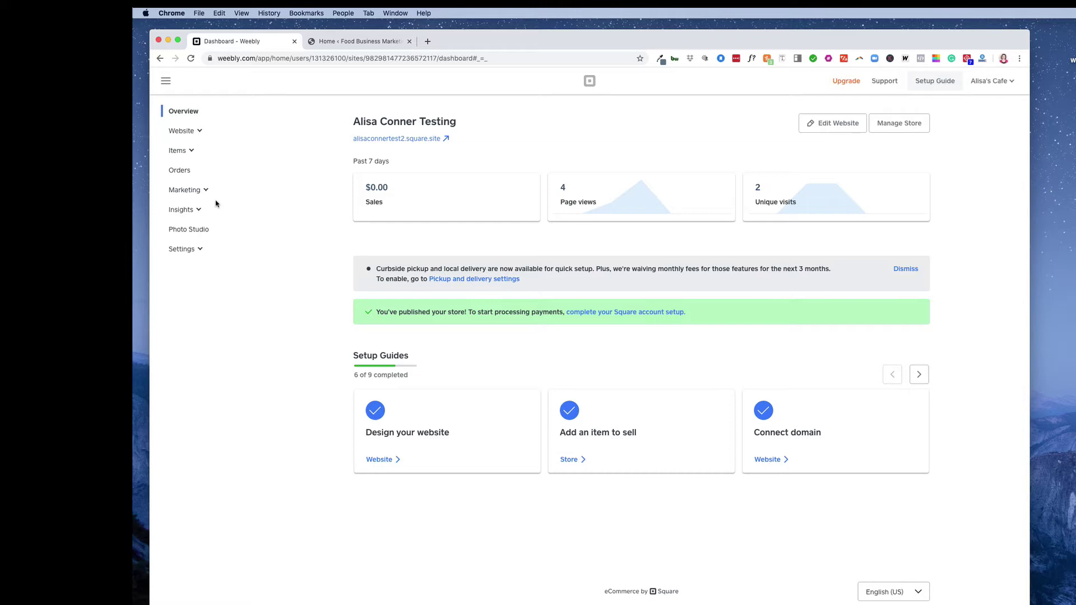
click(200, 132)
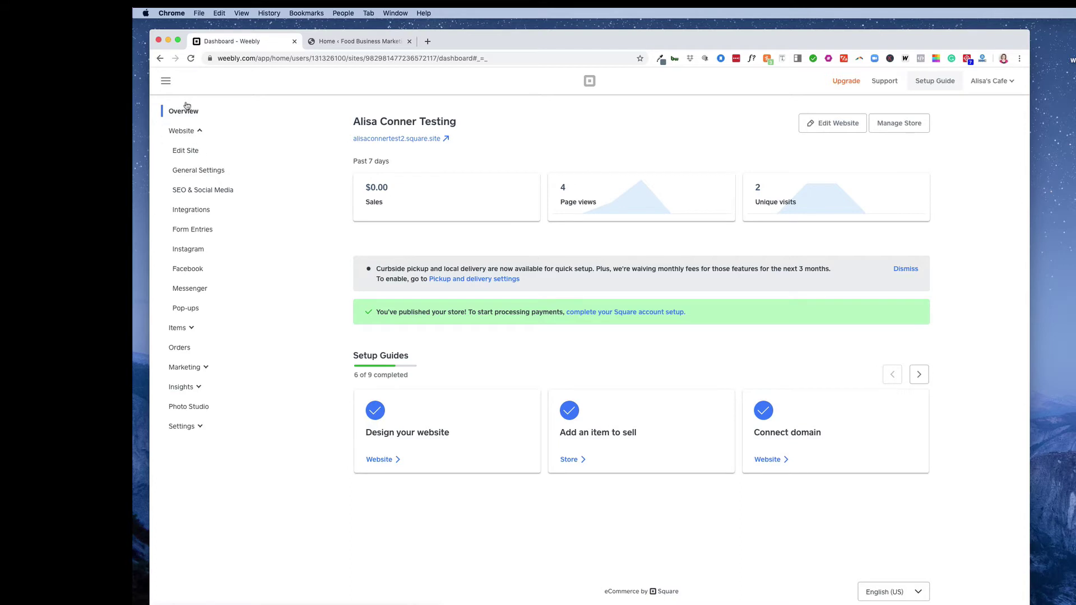
click(196, 171)
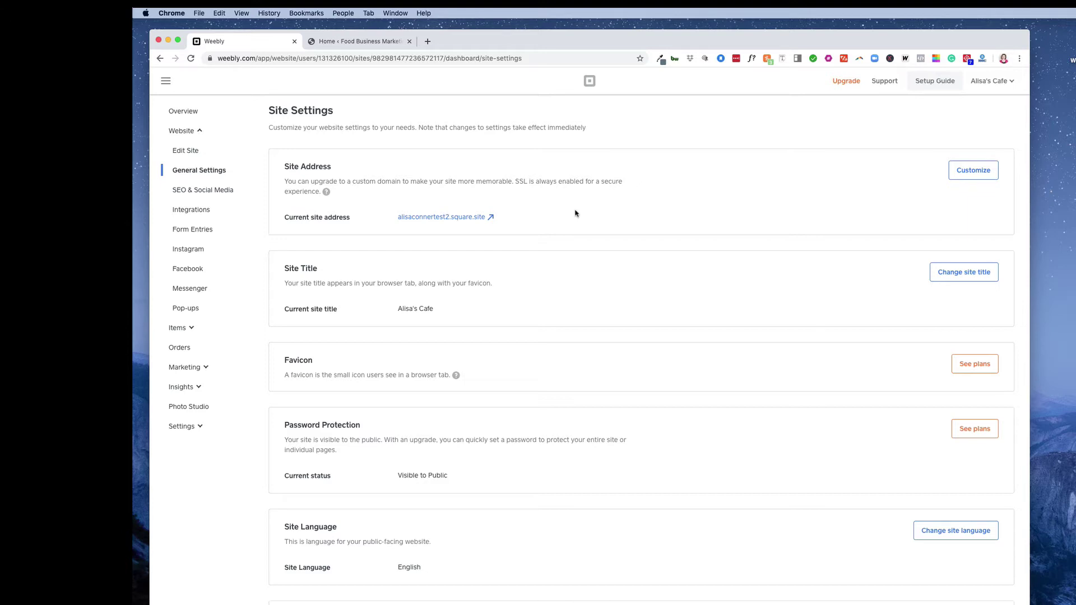
Search for the custom domain alisas-cafe.com from the site address settings, then return and dismiss the purchase prompt.
click(957, 176)
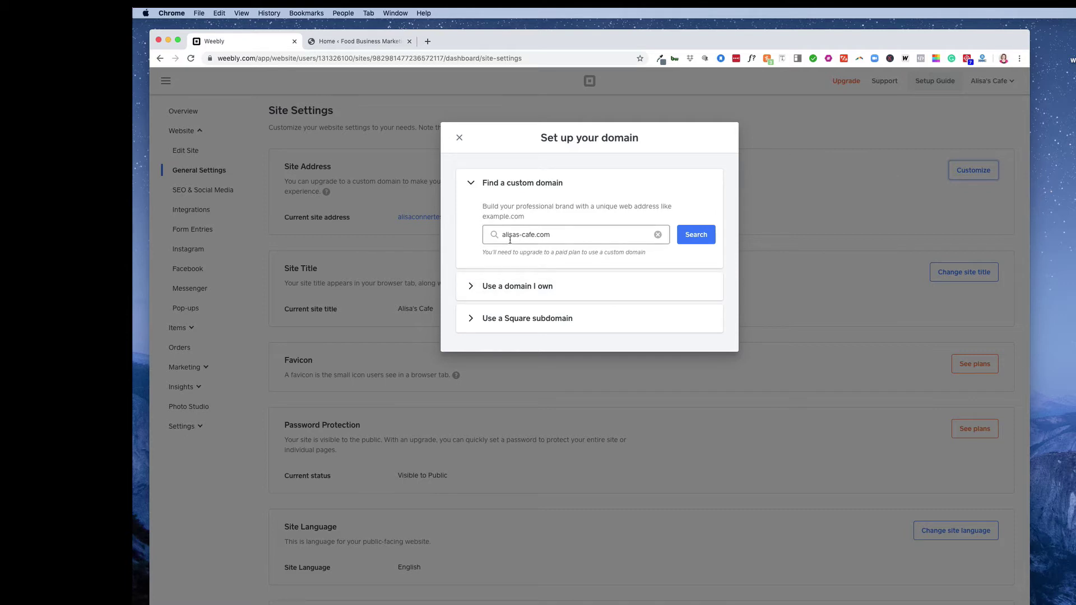
click(705, 240)
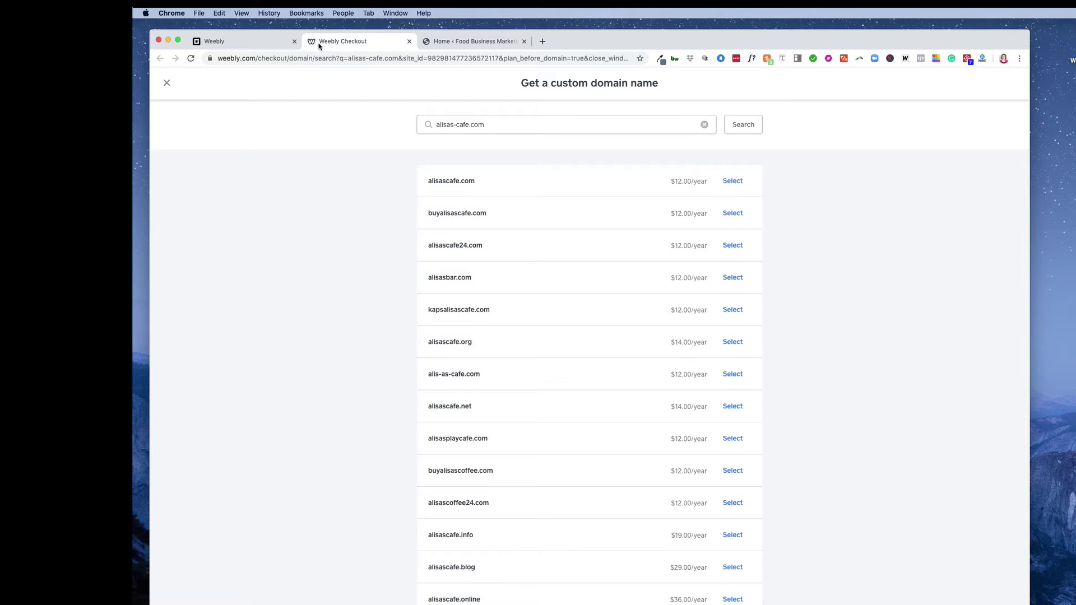
click(260, 45)
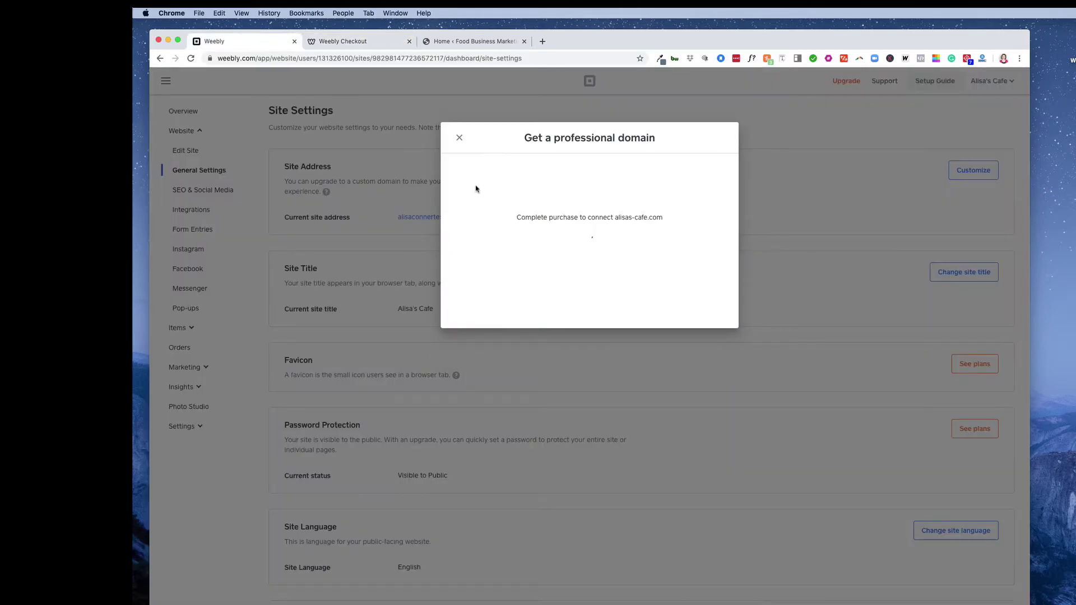
click(459, 138)
Reopen the site address customization, view the owned-domain option, and expand the Square subdomain option.
click(975, 175)
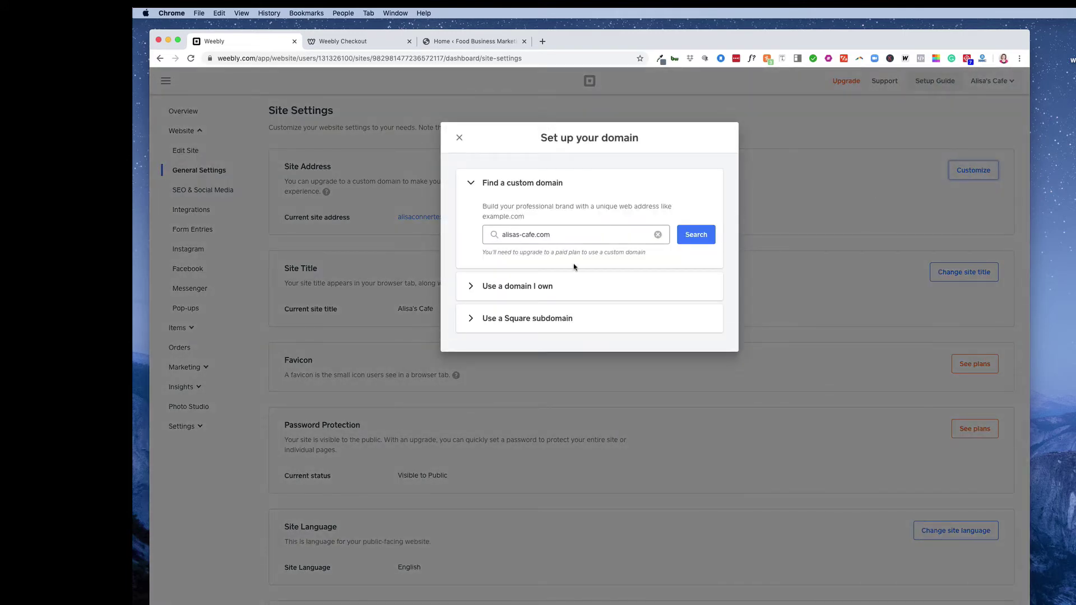
click(507, 286)
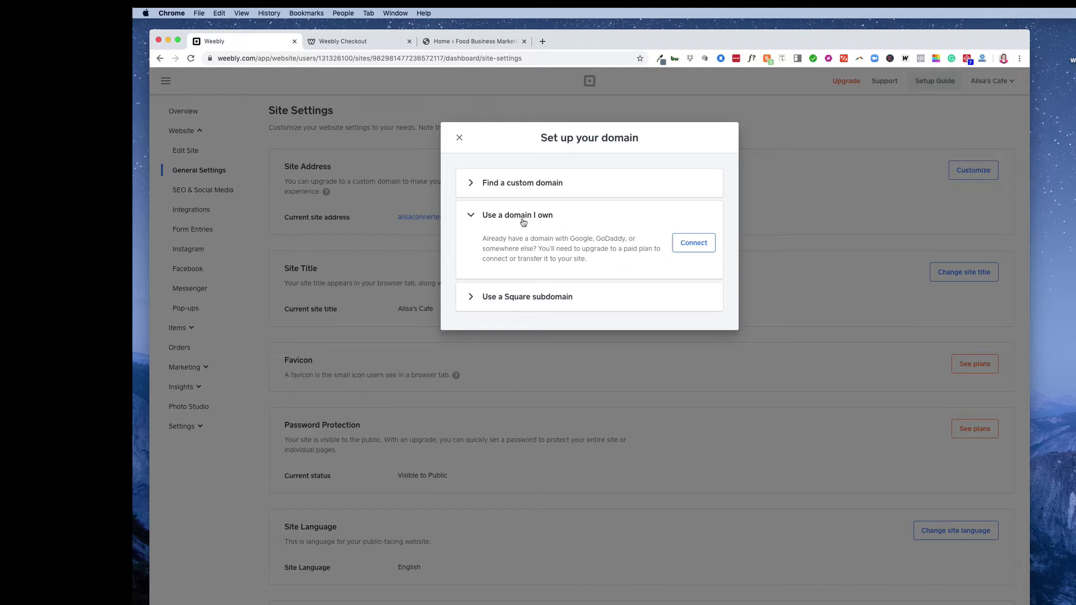
click(481, 300)
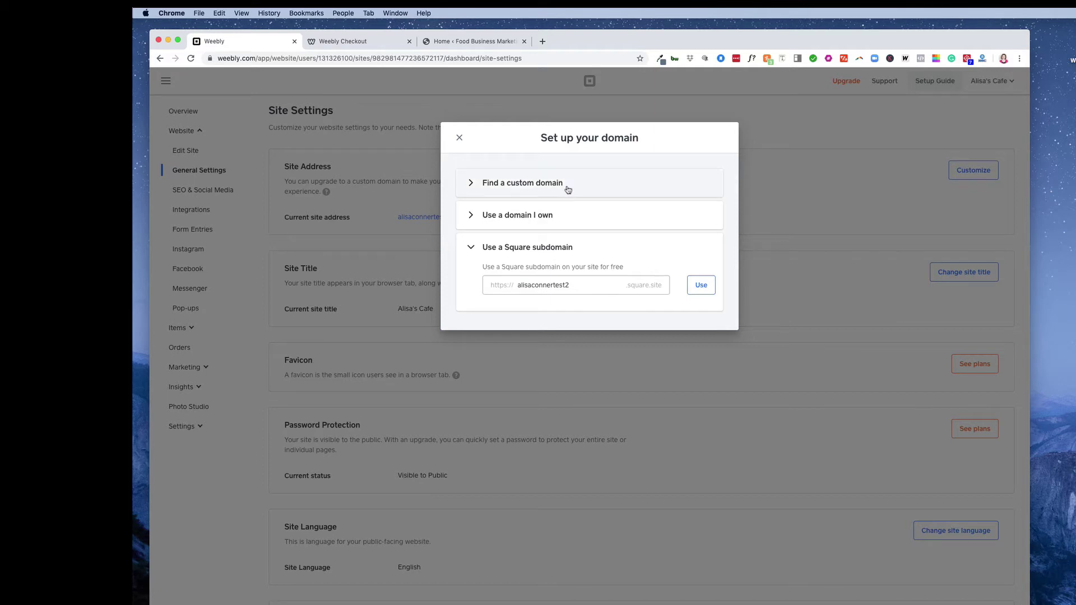
Try to use "mystore" as the site's free Square subdomain.
click(581, 283)
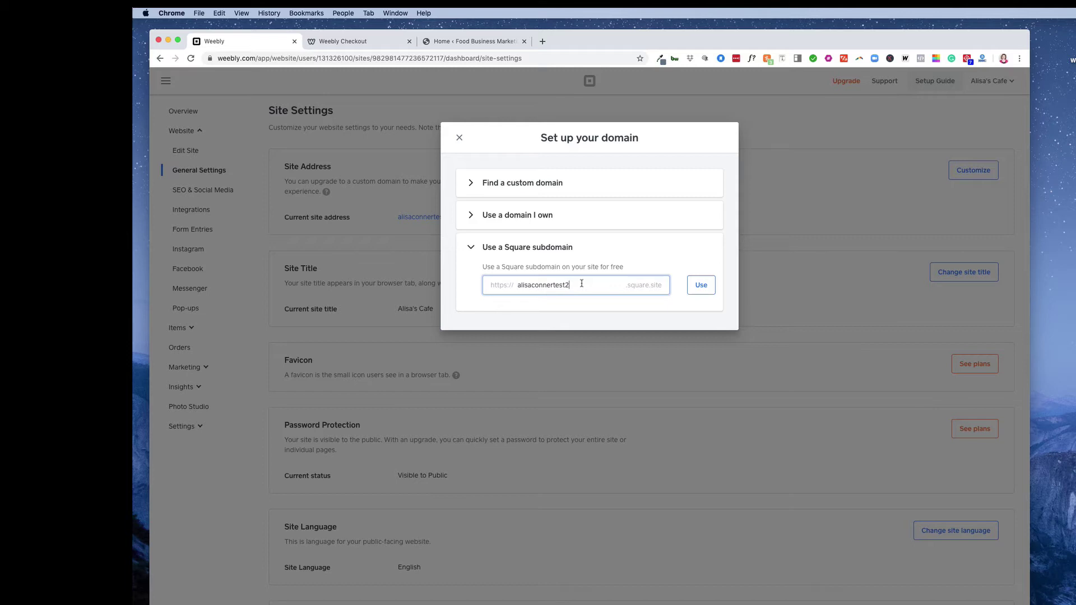
double_click(582, 283)
click(581, 286)
double_click(571, 285)
text(menu)
key(BackSpace)
key(BackSpace)
key(BackSpace)
text(alisascafemenu)
drag(567, 287, 470, 289)
text(menu)
key(BackSpace)
key(BackSpace)
key(BackSpace)
text(ystore)
click(697, 291)
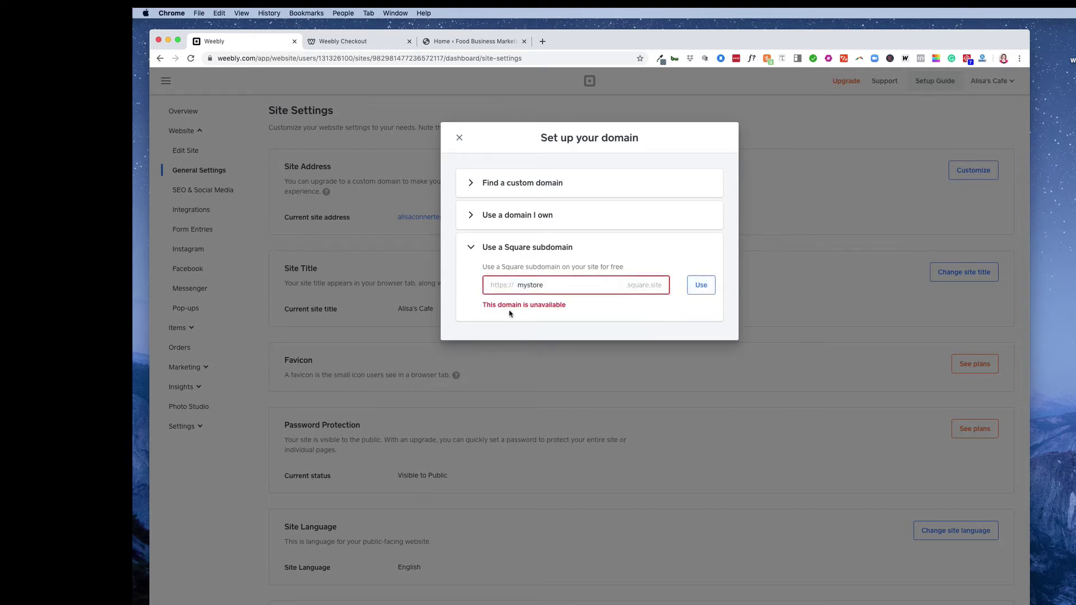
Try a different Square subdomain by adding "craft" to the name.
double_click(546, 285)
key(Right)
text(craft)
click(701, 285)
Set the site's free Square subdomain to "alisascafemenu" and close the domain setup.
double_click(566, 287)
text(alisacon)
text(caf)
text(menu)
click(703, 285)
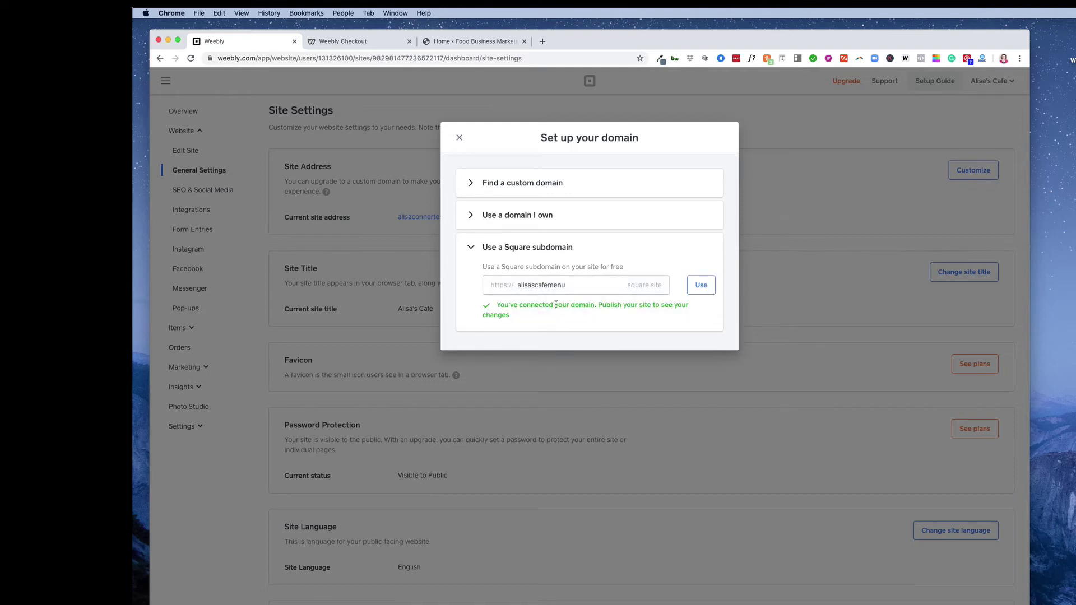
click(702, 292)
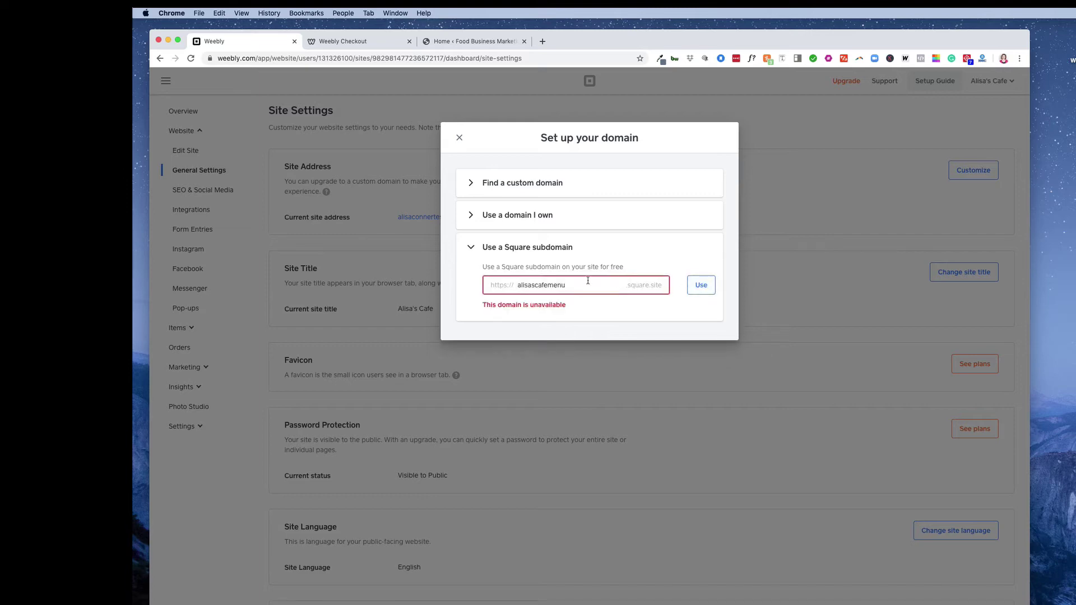
click(458, 138)
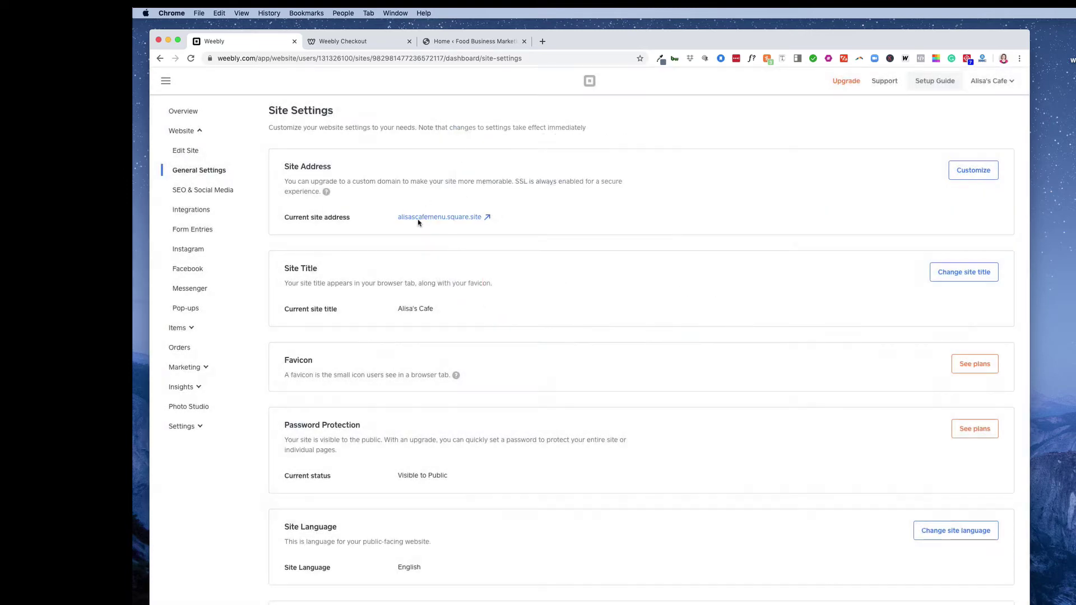
Open the published store site at its current address and close the leftover domain checkout page.
click(447, 217)
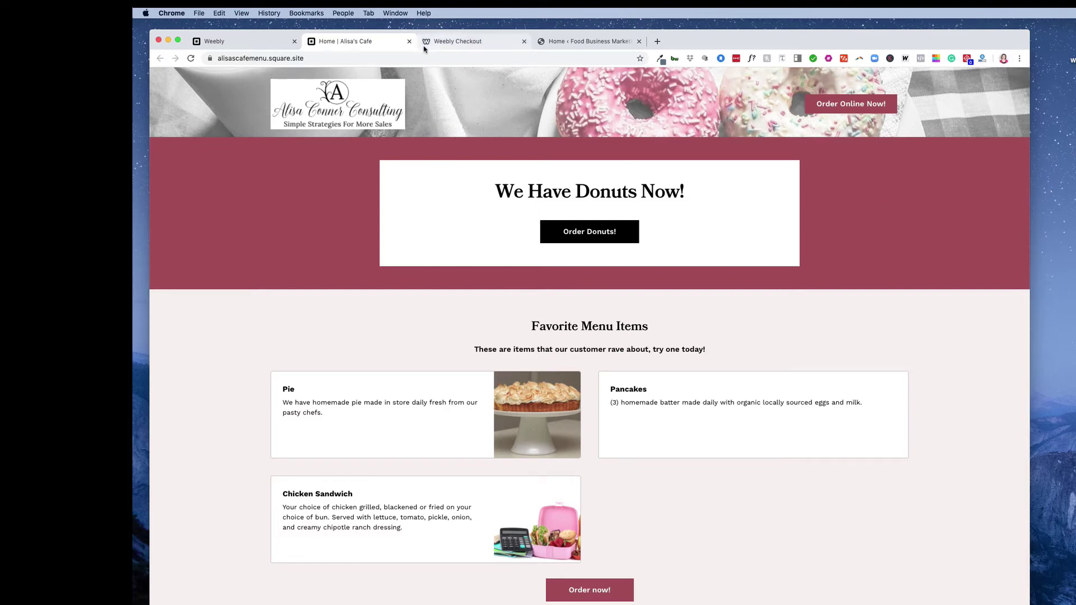
click(519, 42)
click(523, 42)
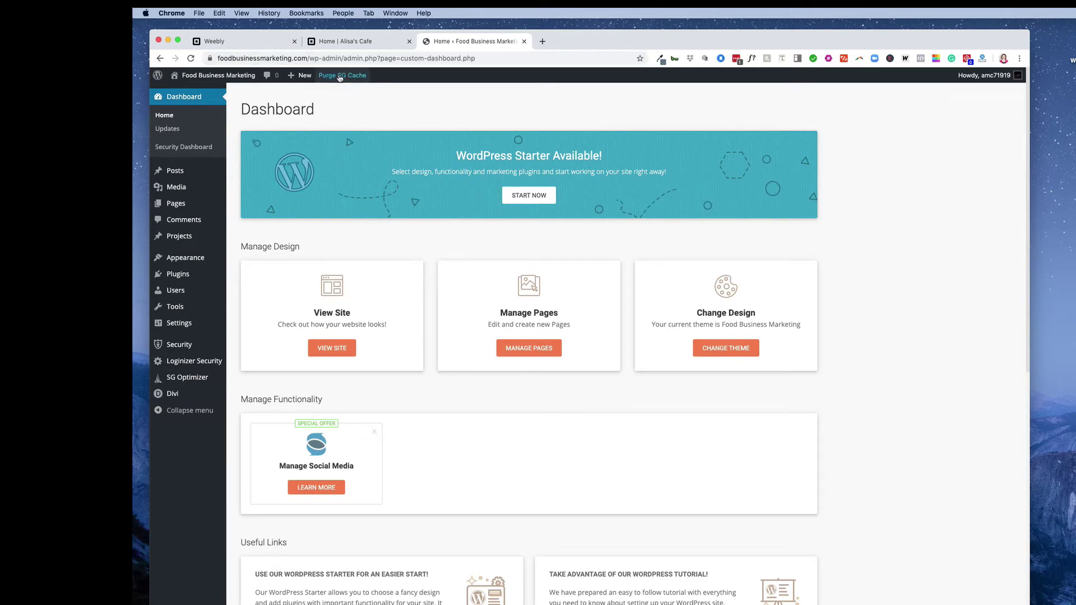
Copy the web address of the published store site, alisascafemenu.square.site.
click(346, 42)
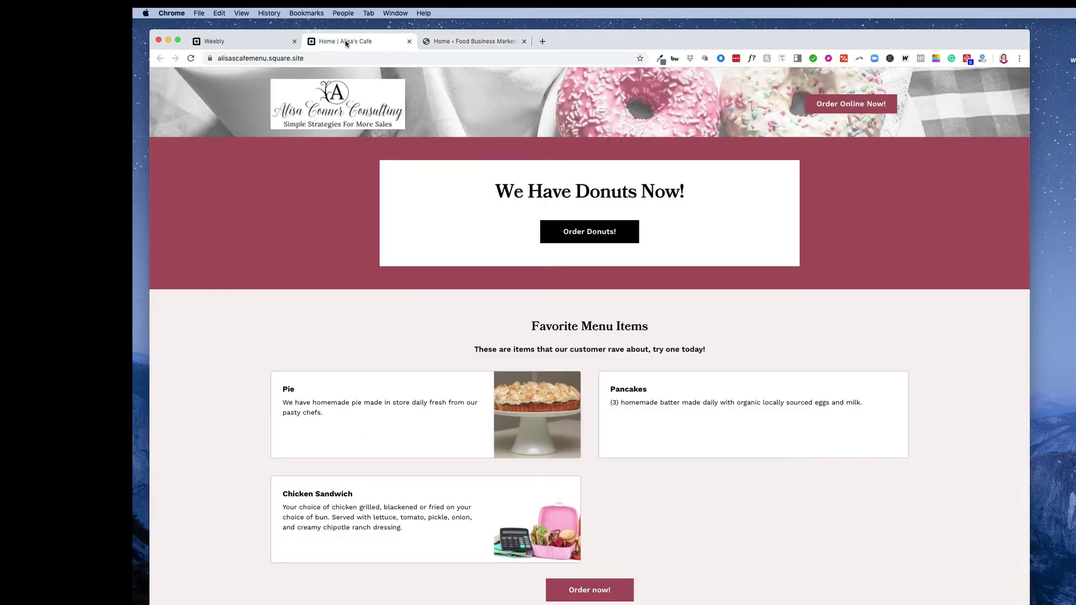
click(313, 58)
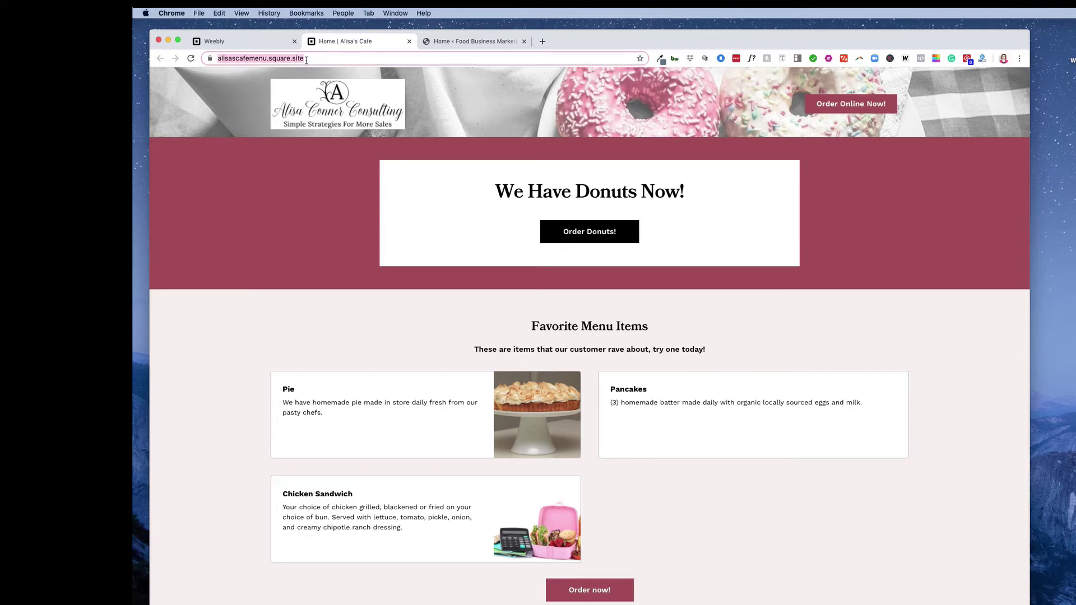
right_click(291, 58)
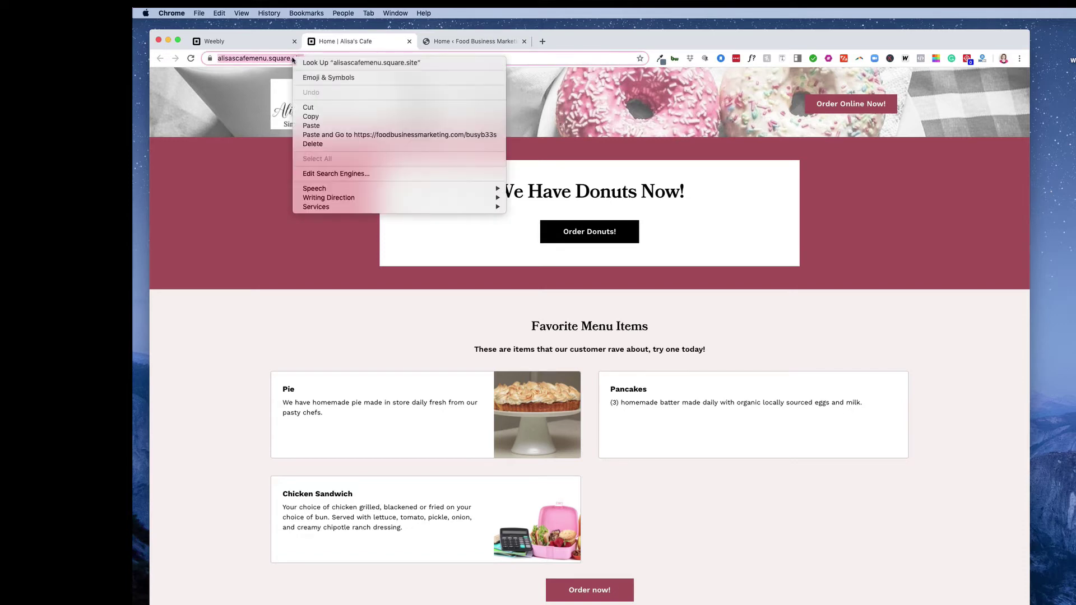
click(311, 117)
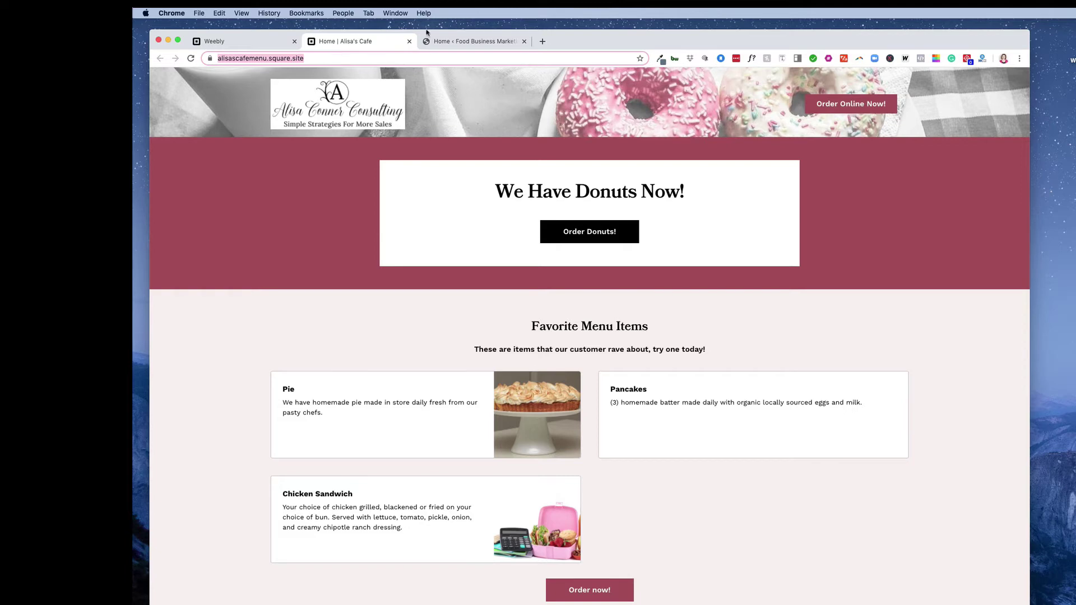
Switch to the WordPress dashboard and view the live Food Business Marketing site in a separate tab.
click(486, 42)
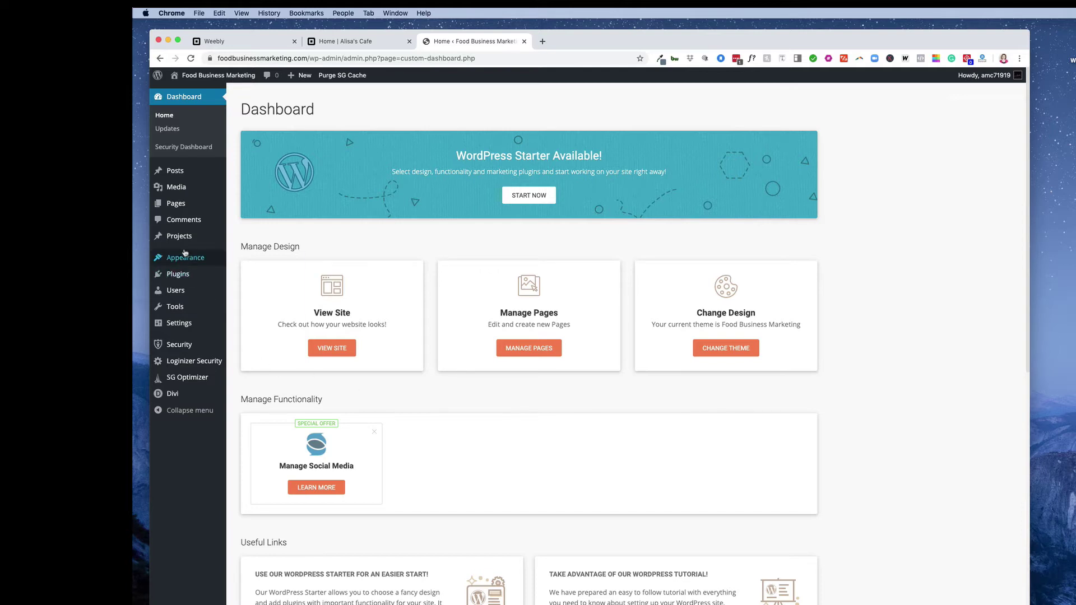
mouse_move(185, 257)
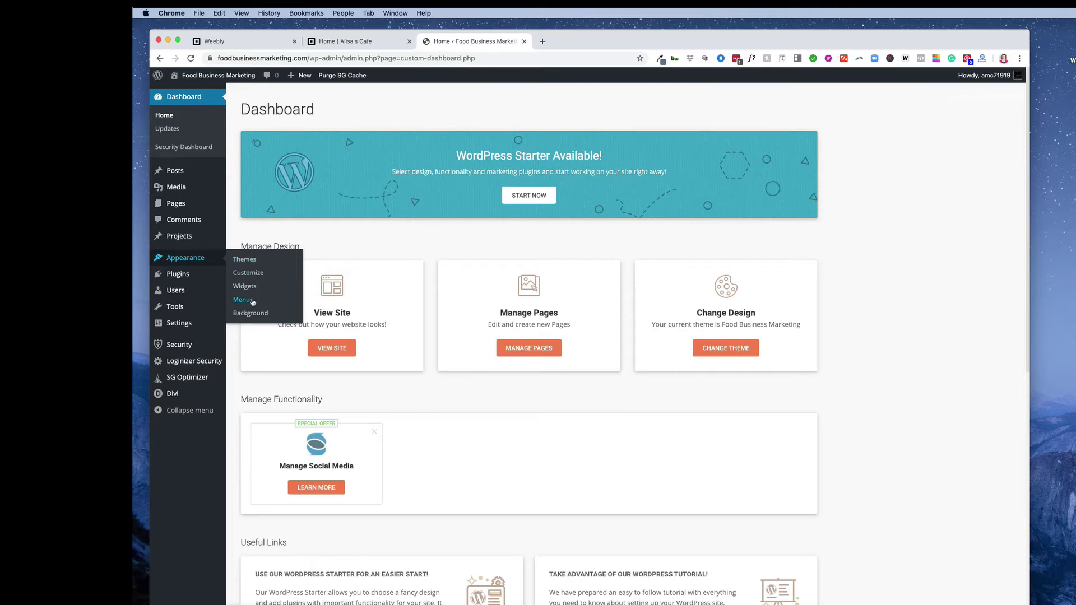
mouse_move(202, 77)
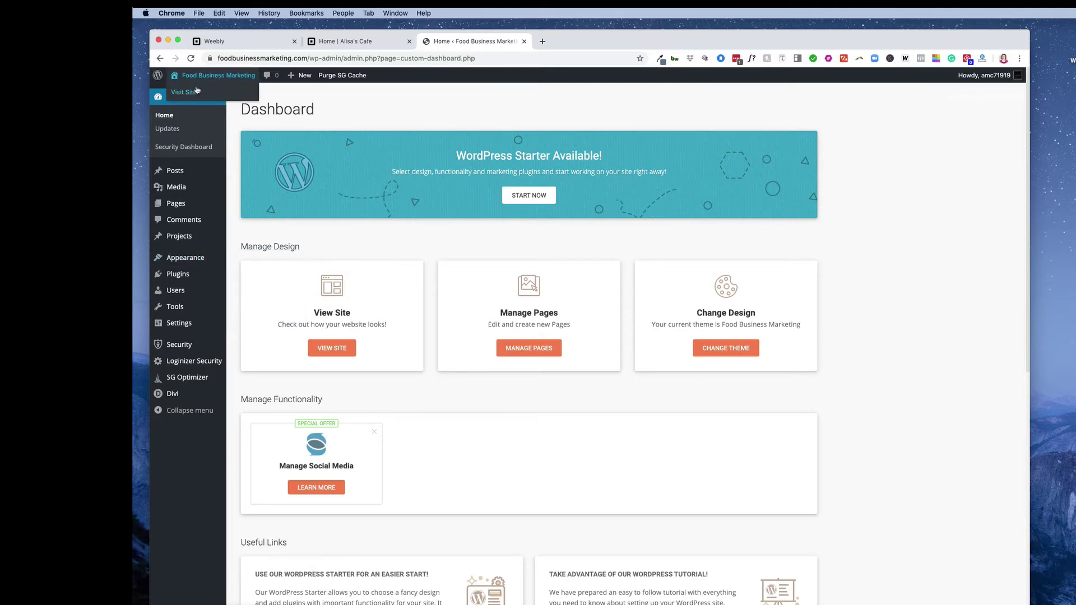
super+click(196, 91)
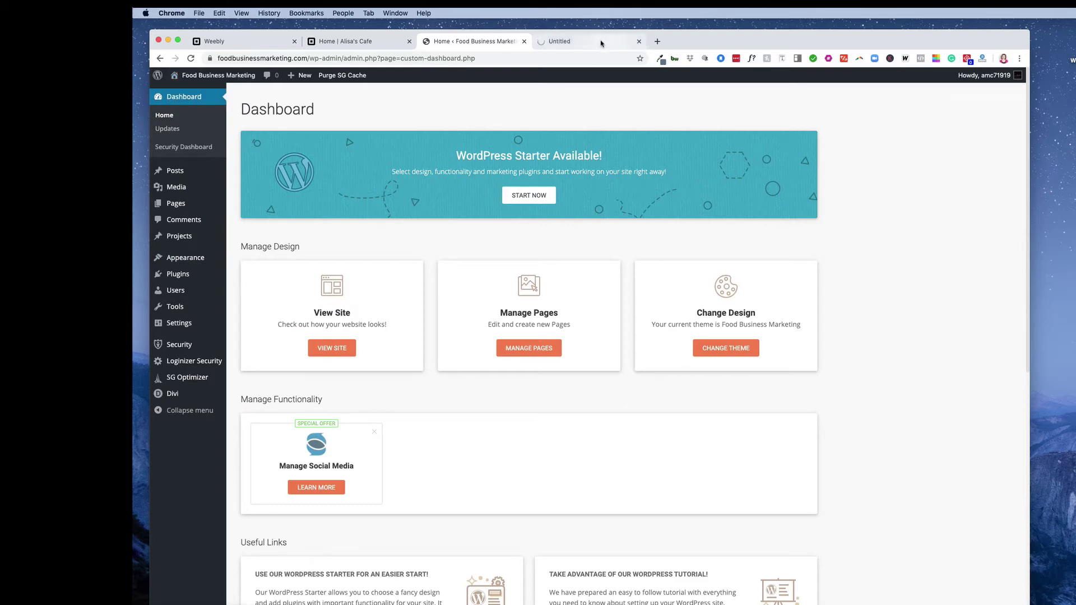
click(589, 41)
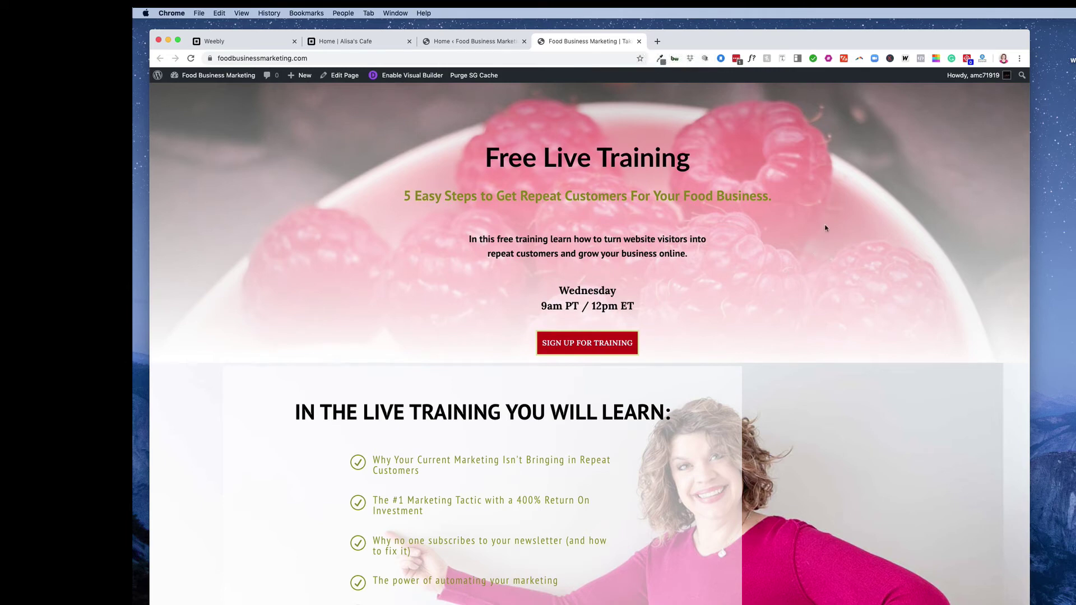
Create a WordPress navigation menu named "Main Menu".
click(458, 44)
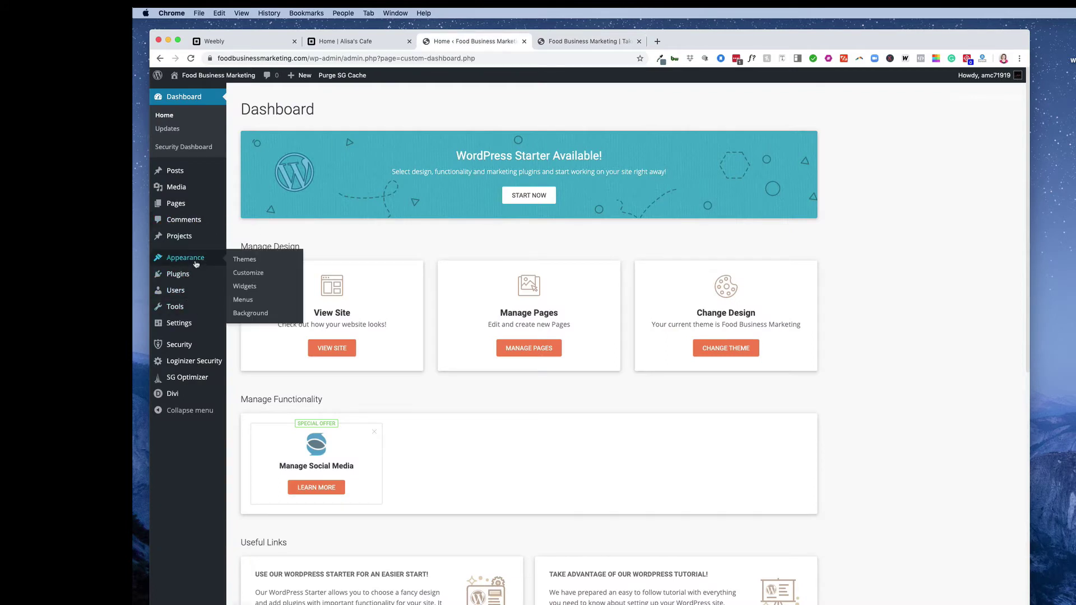
click(274, 302)
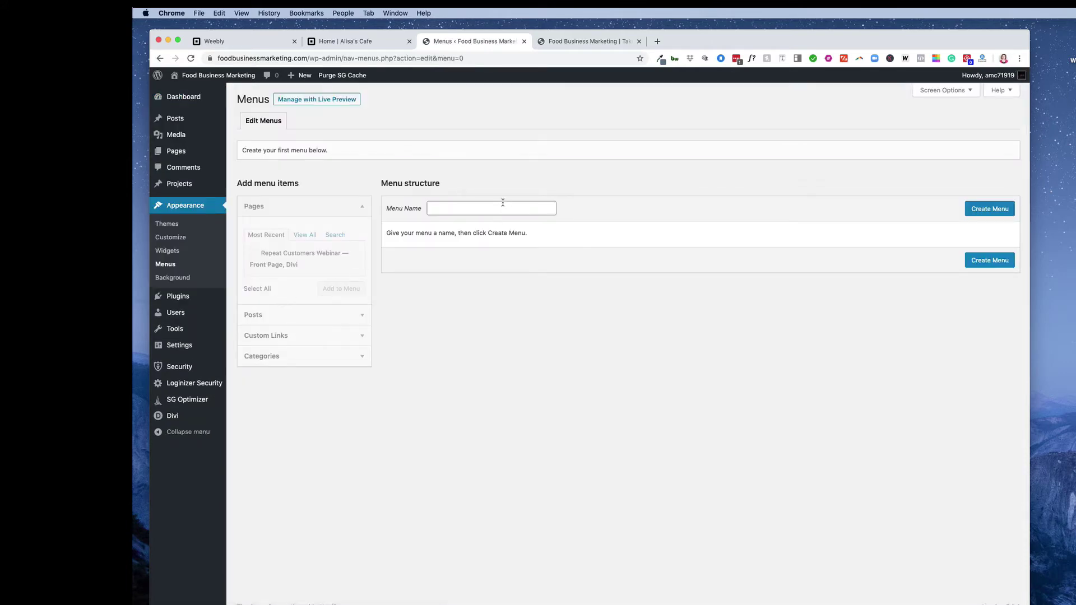
click(502, 204)
text(Main Menu)
click(1010, 207)
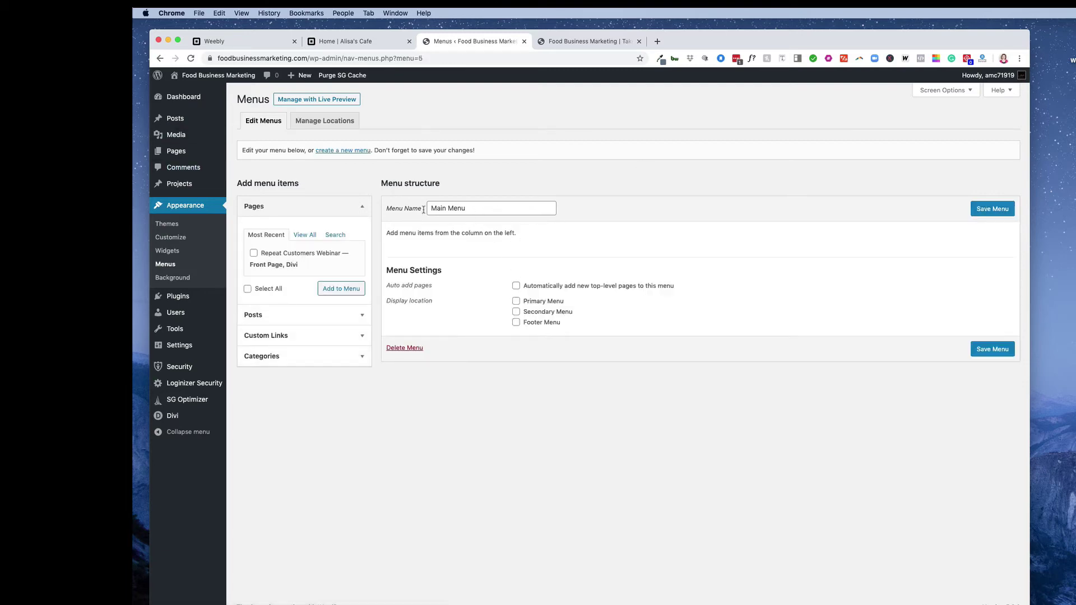
Assign Main Menu to the Primary Menu and Footer Menu display locations and save it.
click(1009, 215)
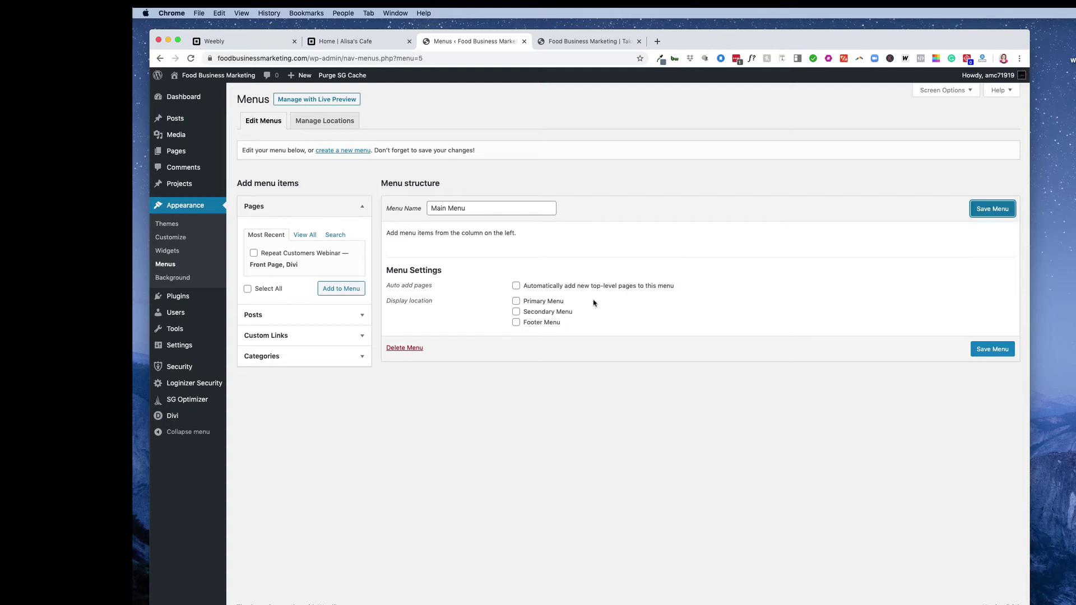
click(516, 301)
click(516, 322)
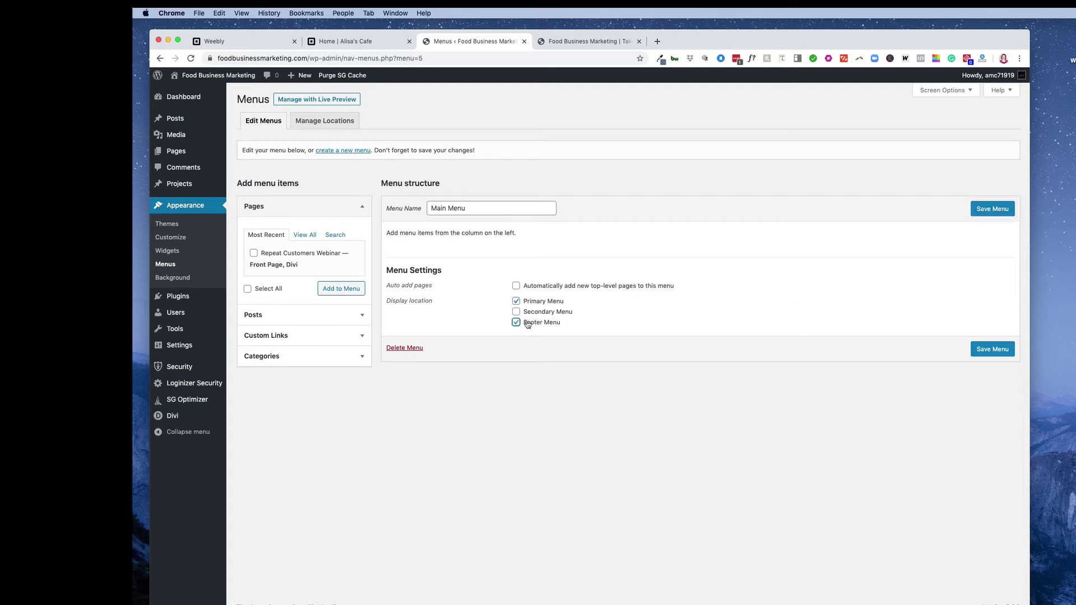
click(997, 212)
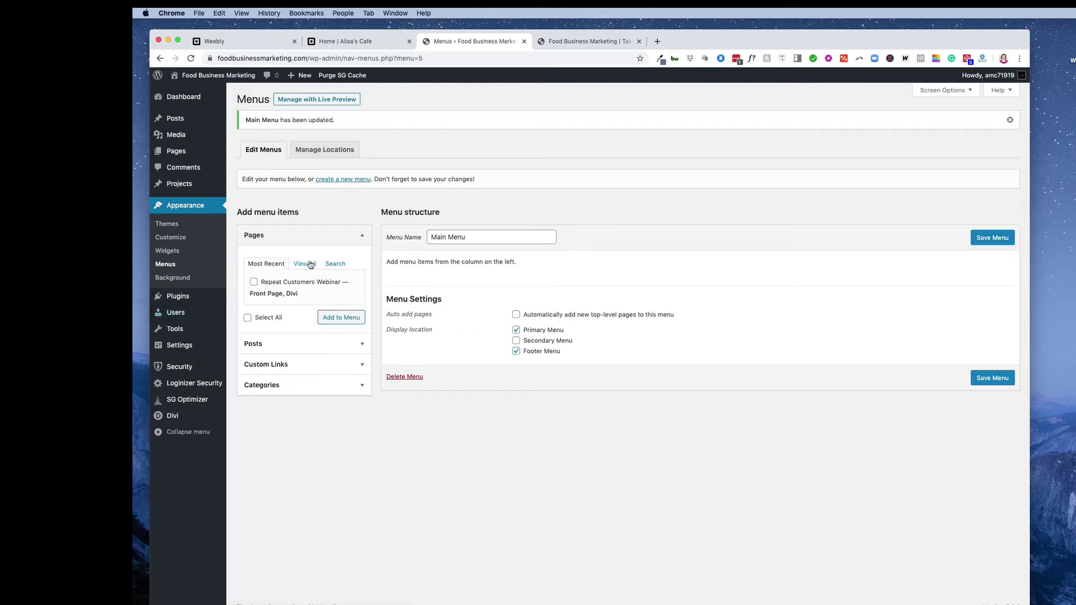
Add the Repeat Customers Webinar page to Main Menu, enable the Link Target advanced property, and save the menu.
click(253, 283)
click(340, 317)
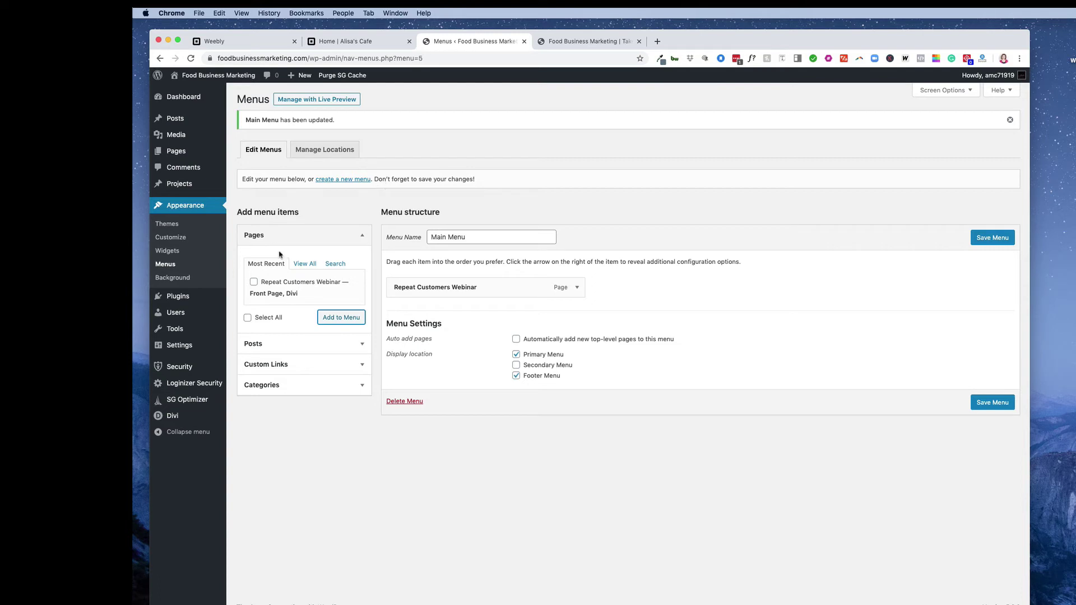
click(952, 90)
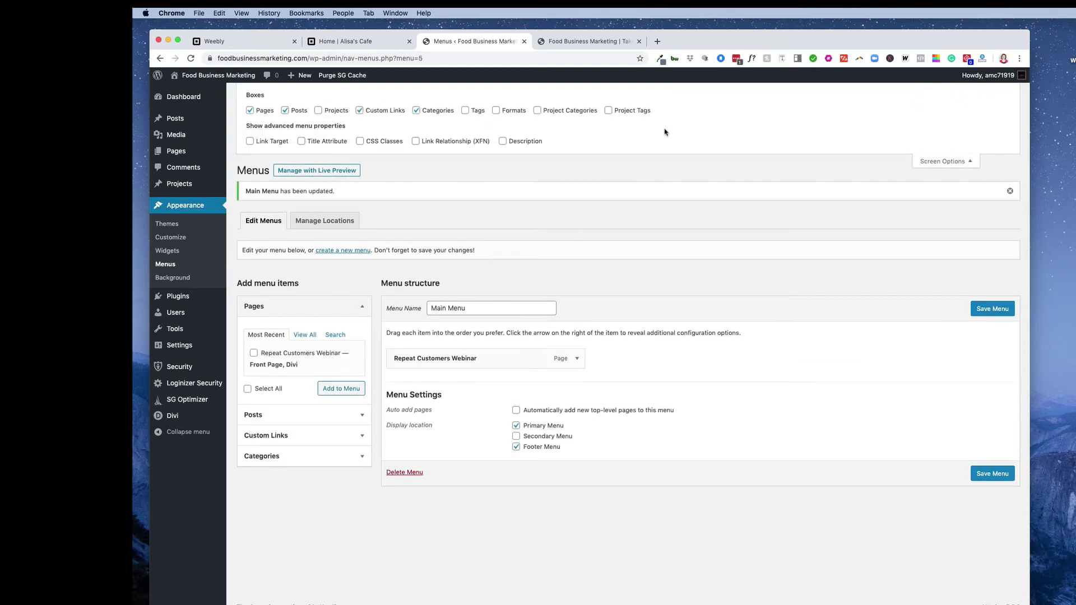
click(250, 141)
click(993, 310)
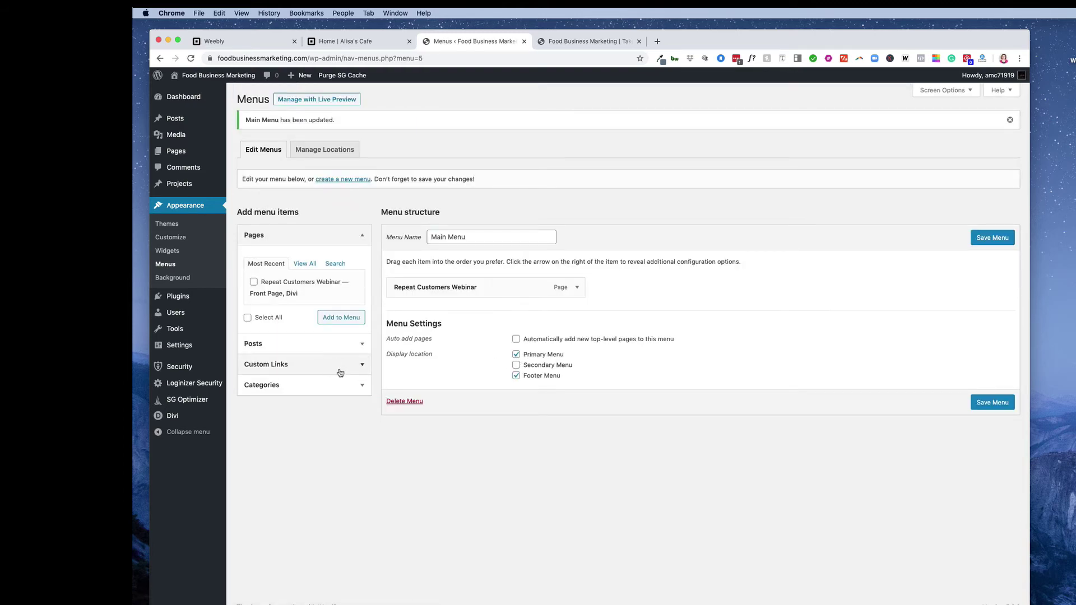
click(363, 365)
click(325, 308)
key(super+v)
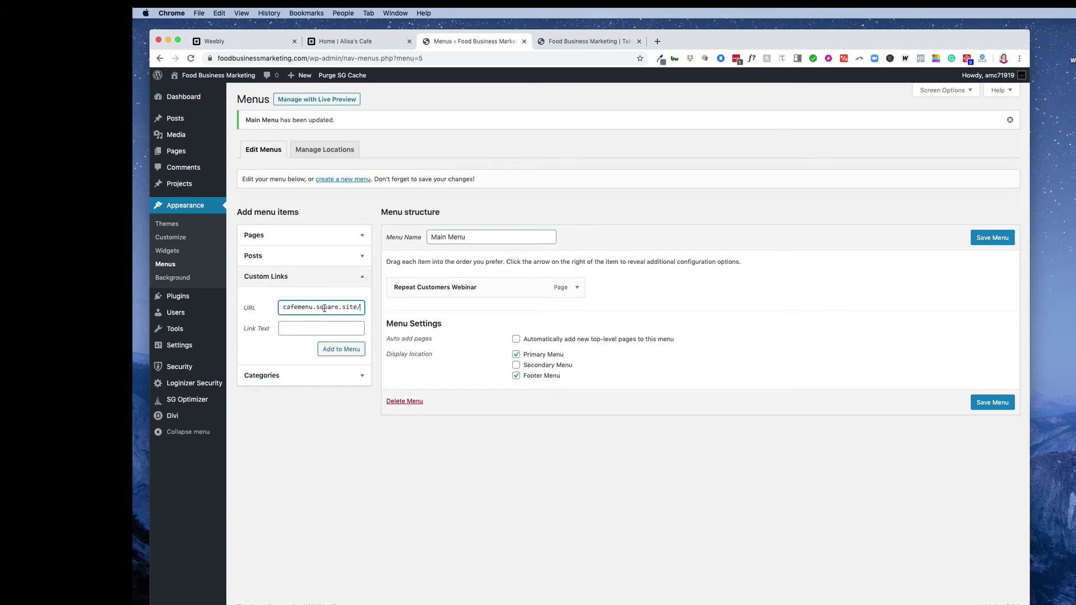
click(368, 41)
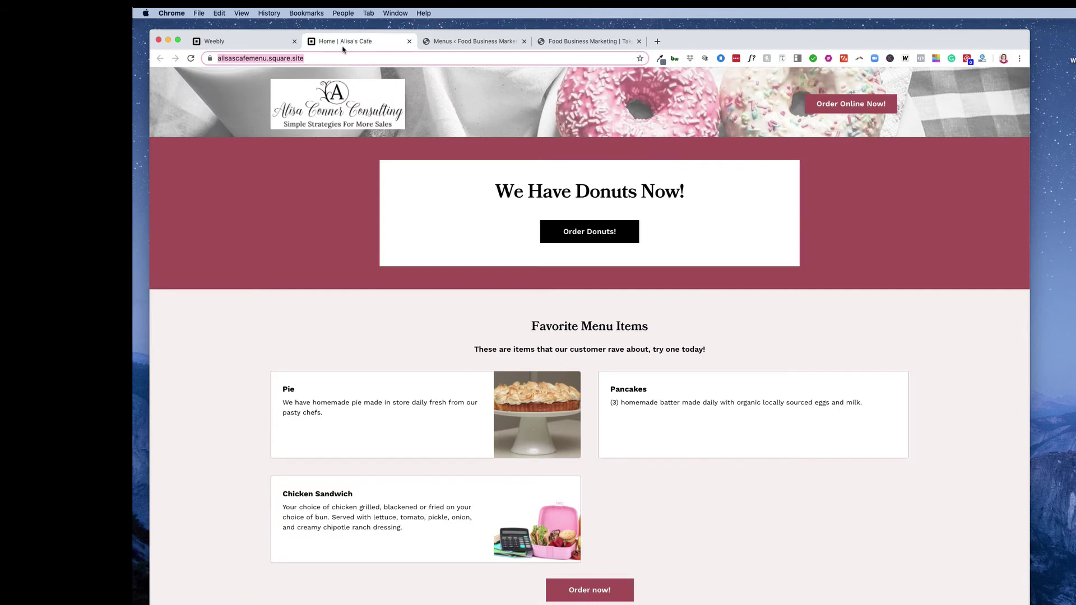
click(452, 43)
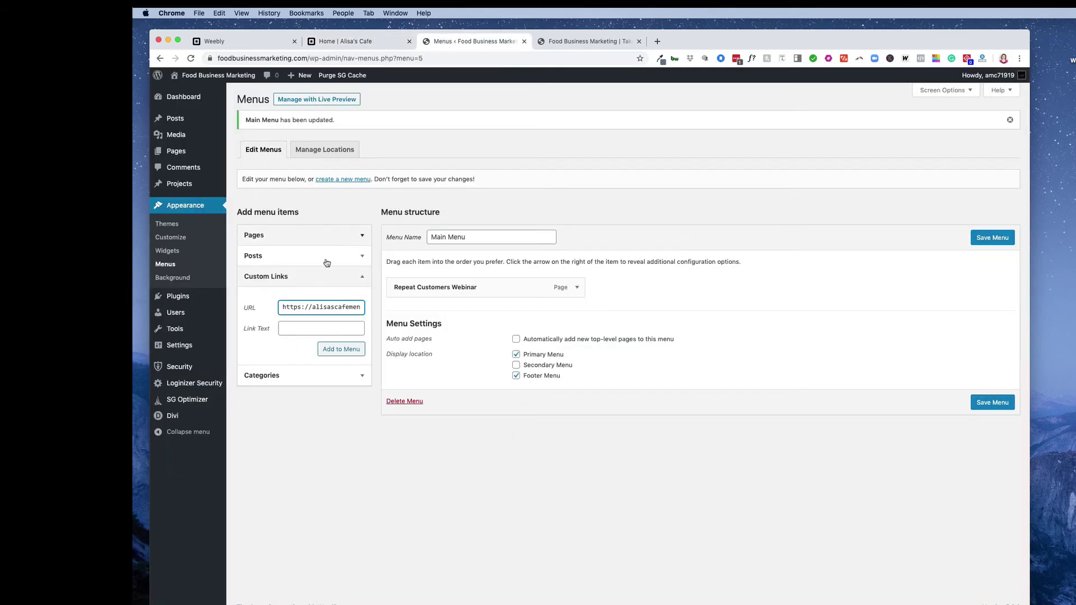
click(304, 331)
text(Menu)
click(330, 353)
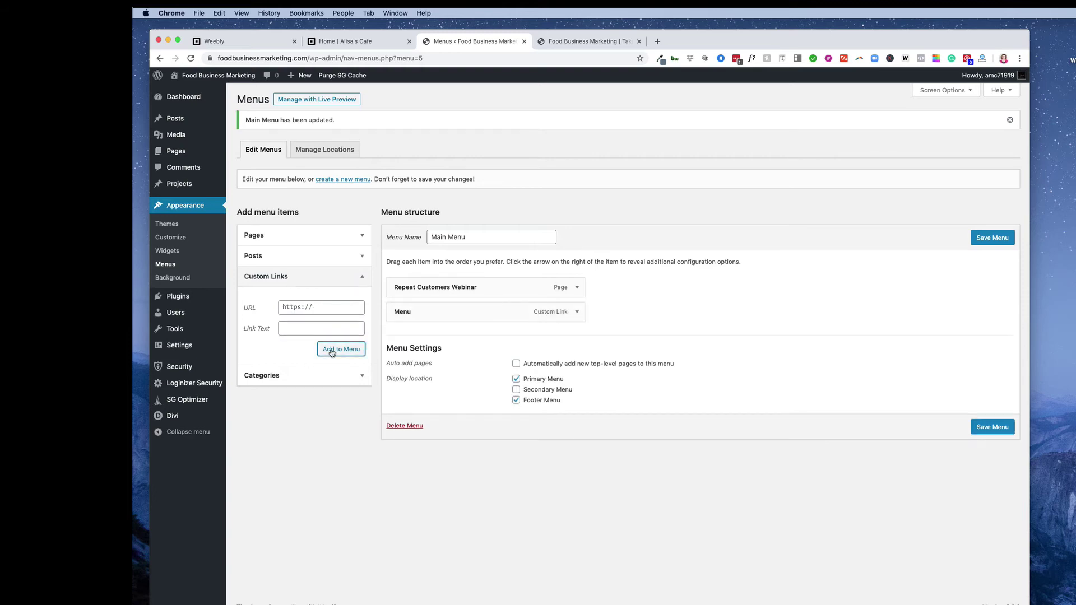
Set the Menu custom link to open in a new tab and save Main Menu.
click(577, 313)
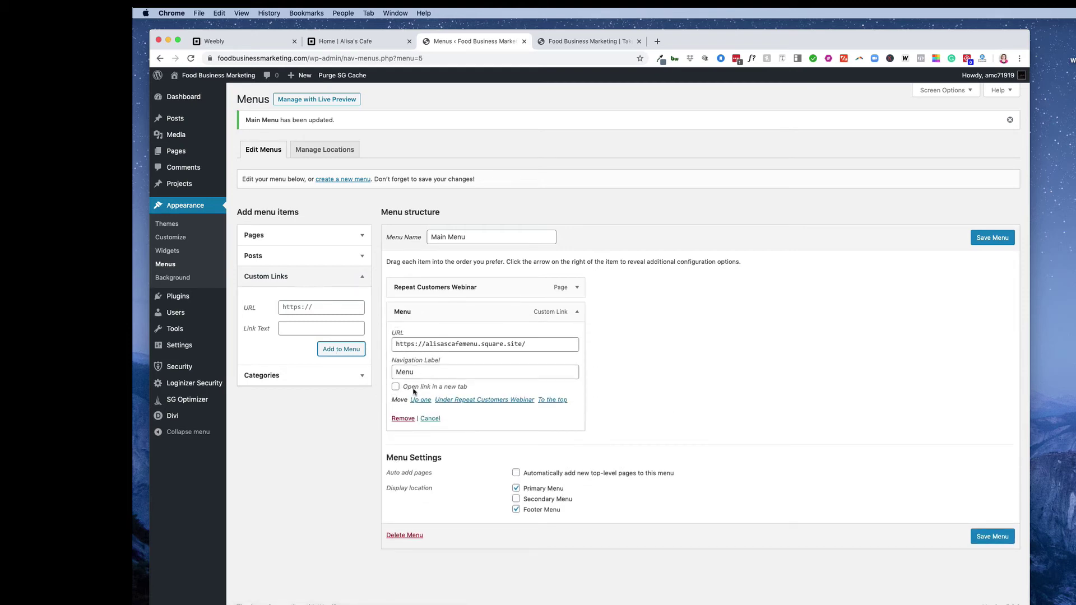
click(396, 387)
click(990, 240)
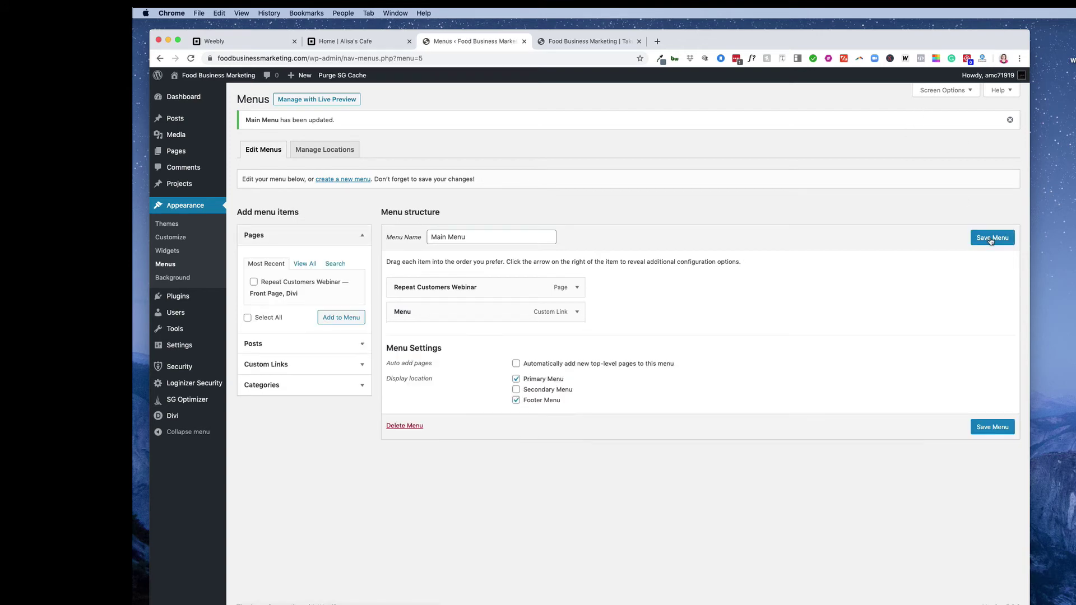
Reload the live Food Business Marketing site and follow its Menu navigation link to the Square store.
click(587, 41)
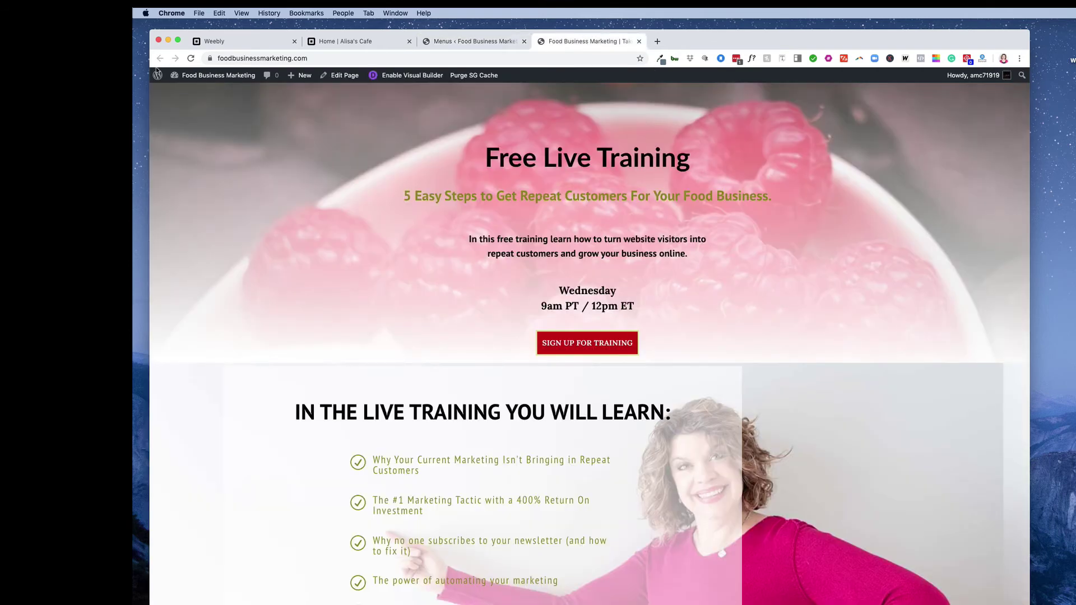
click(191, 59)
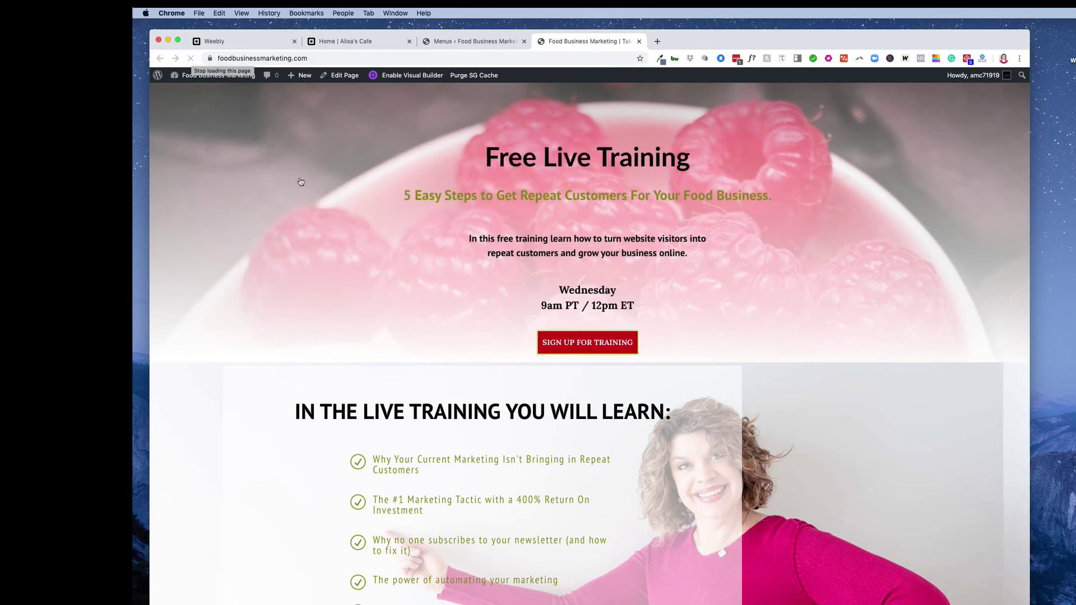
scroll(430, 298, down, 15)
scroll(430, 300, down, 3)
click(358, 577)
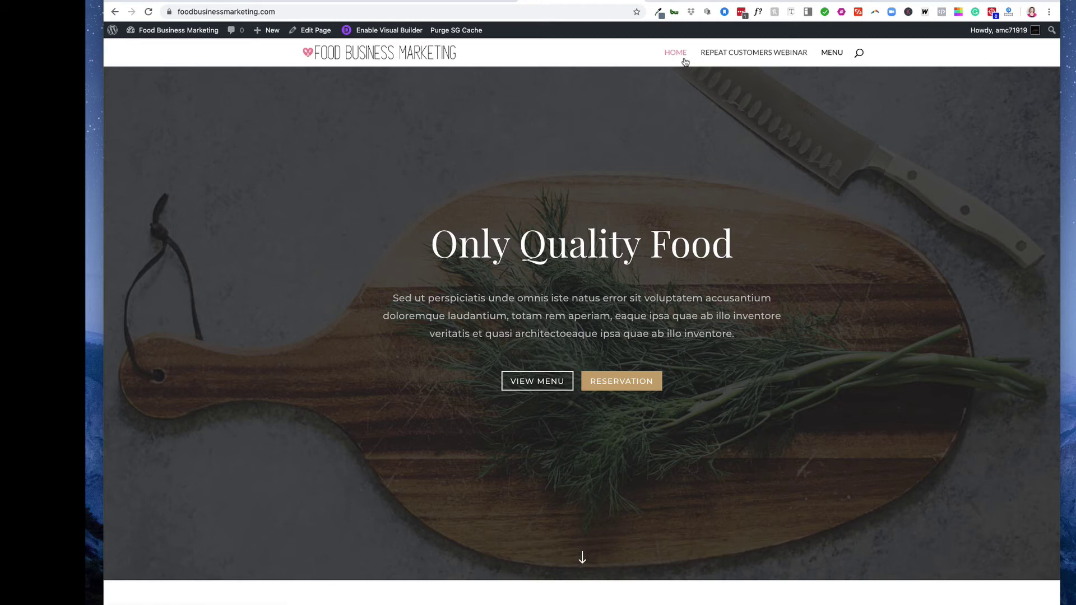
click(834, 57)
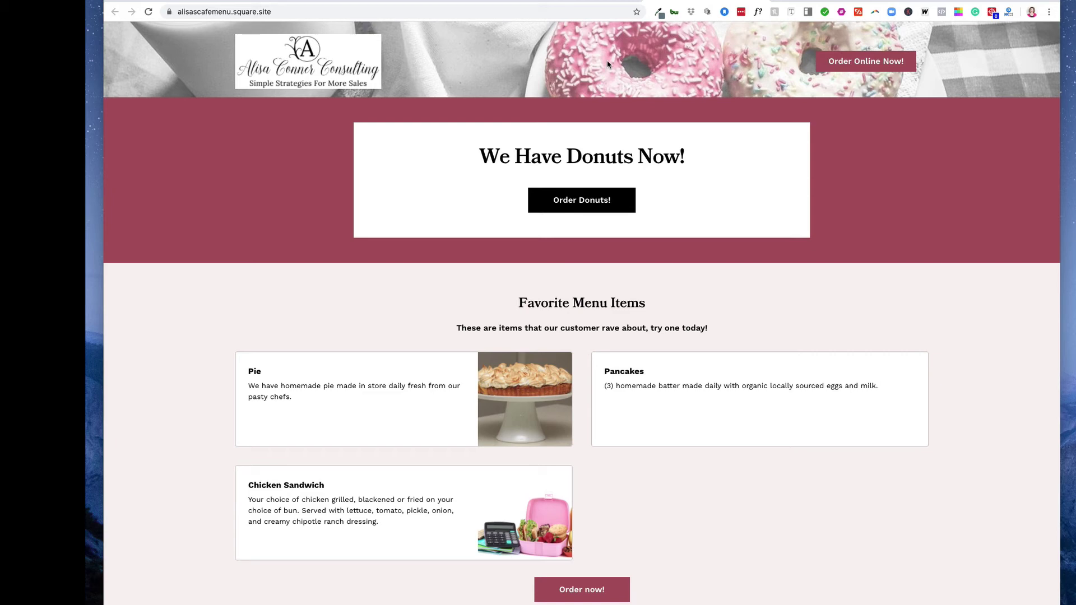
Return to WordPress, leave the Customizer's Homepage Settings, and show the Screen Options of the Menus page.
click(454, 1)
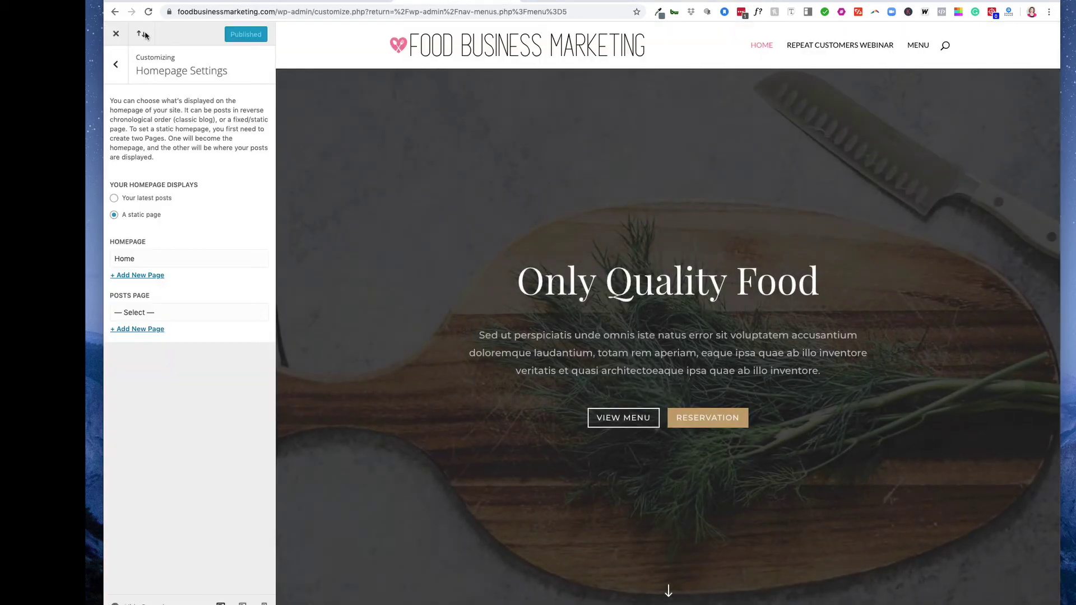
click(116, 35)
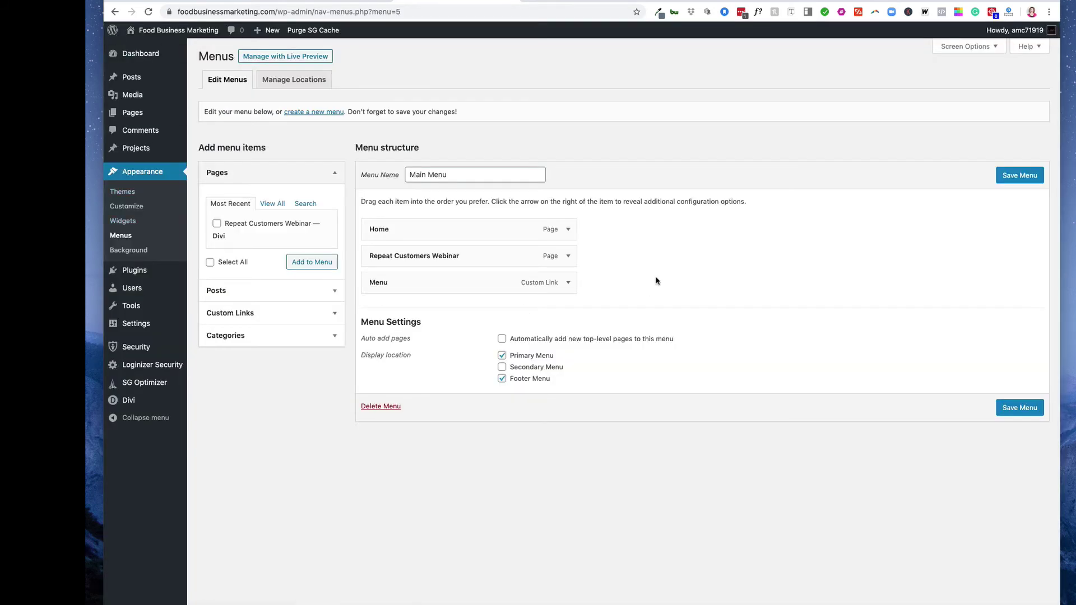
click(962, 53)
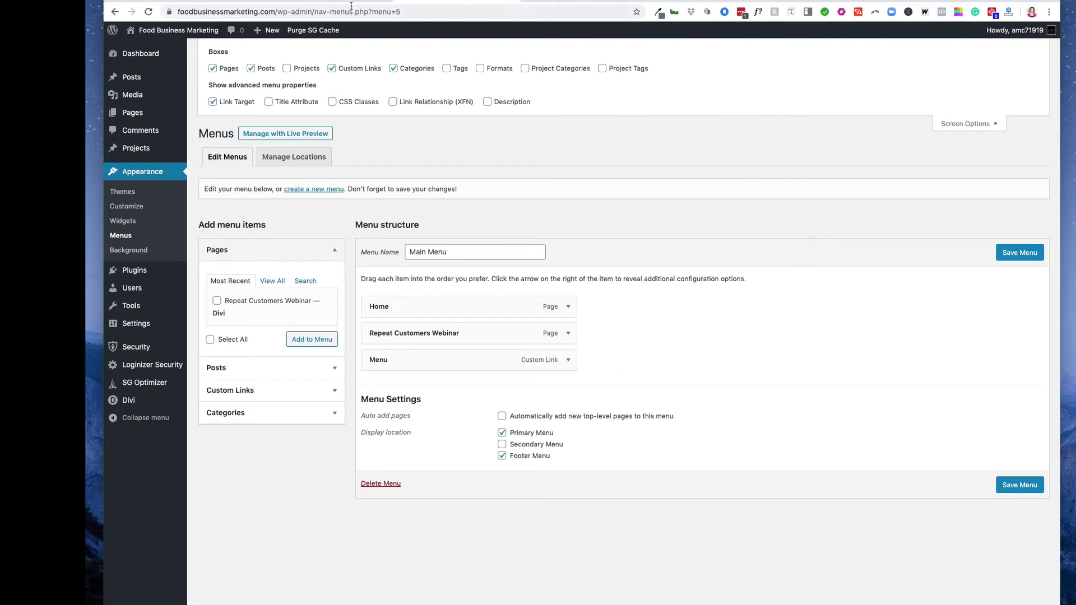
Review the Square store page and the live Food Business Marketing site in their separate browser tabs.
click(689, 3)
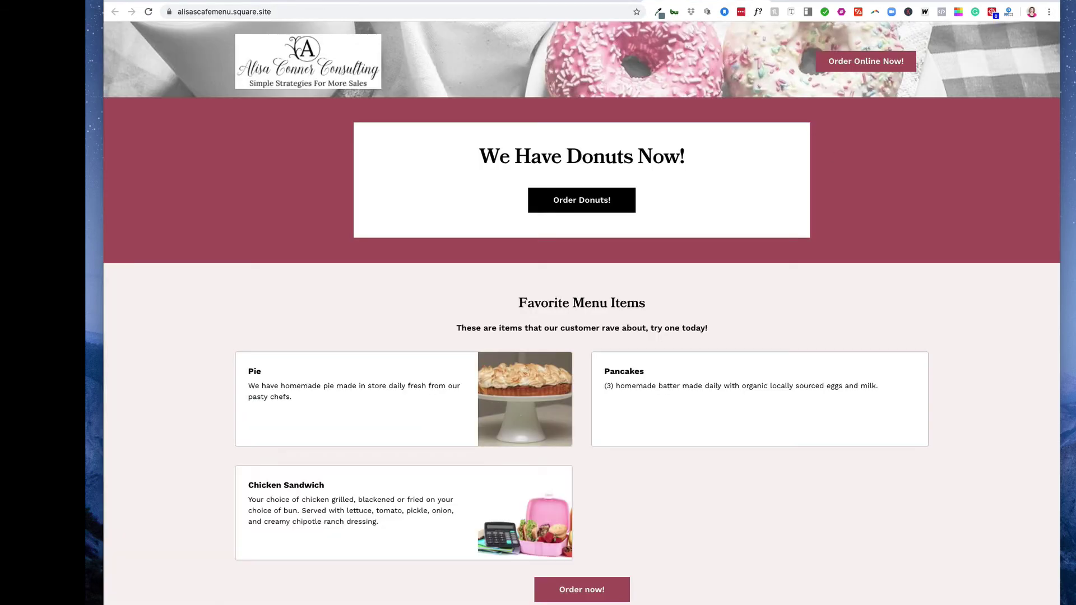
click(555, 3)
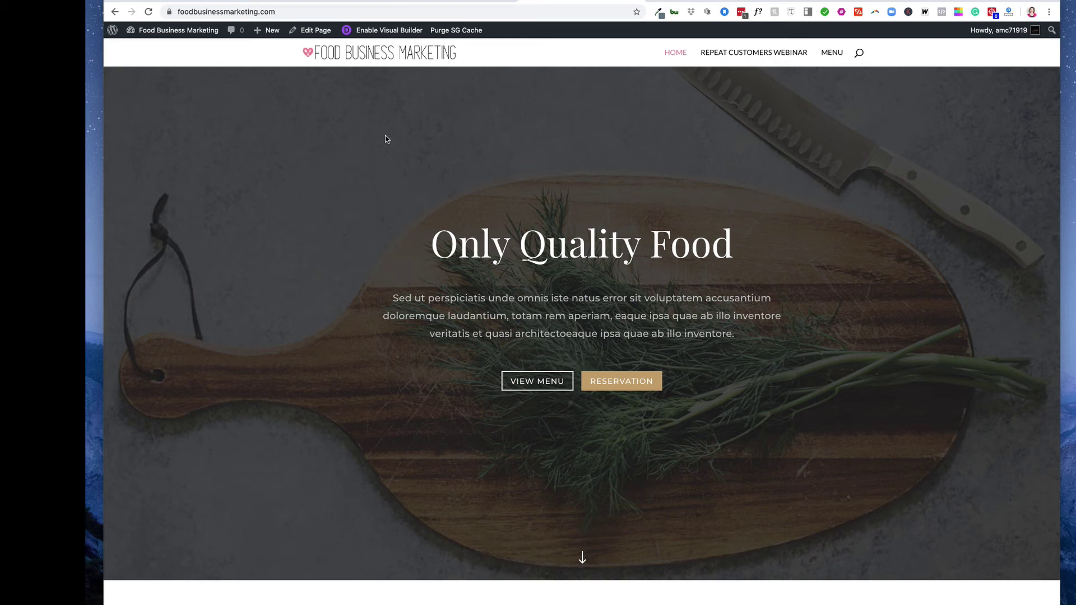
click(700, 1)
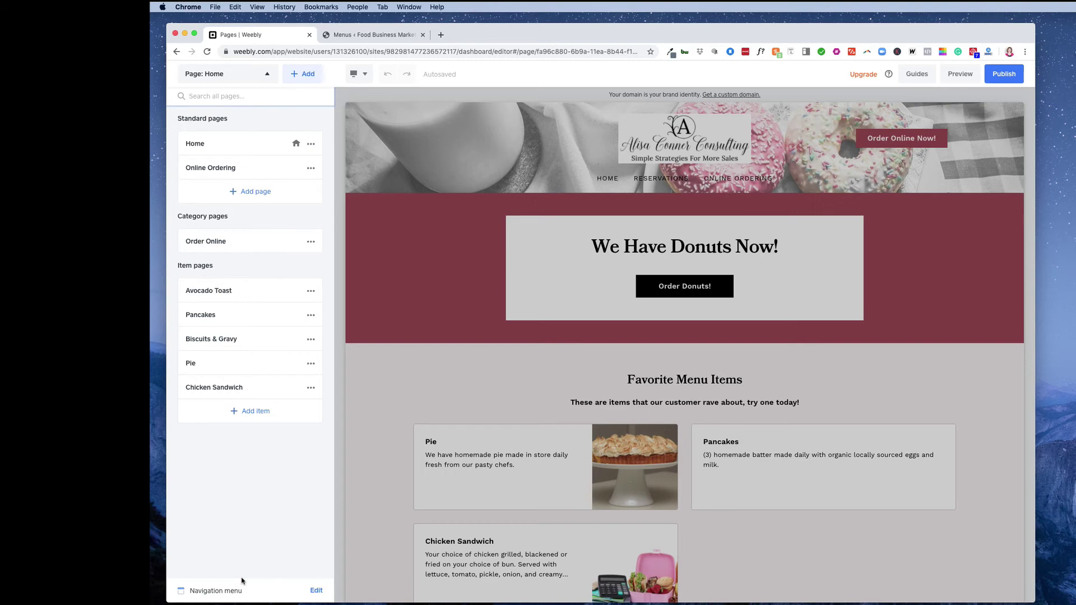
Edit the store's navigation menu in the Weebly editor and remove the Reservations link.
click(316, 591)
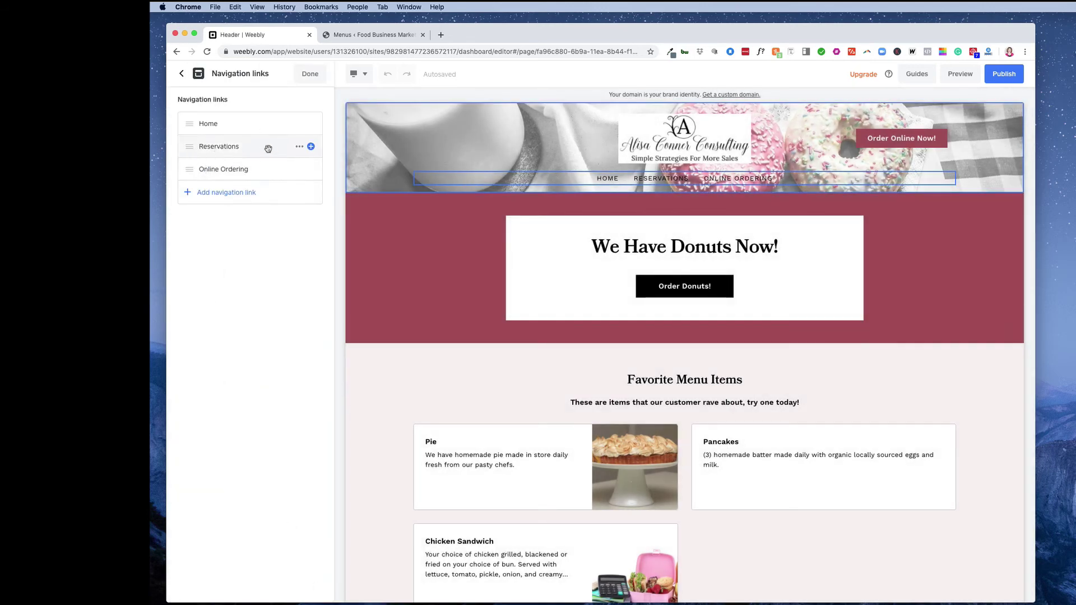
right_click(300, 150)
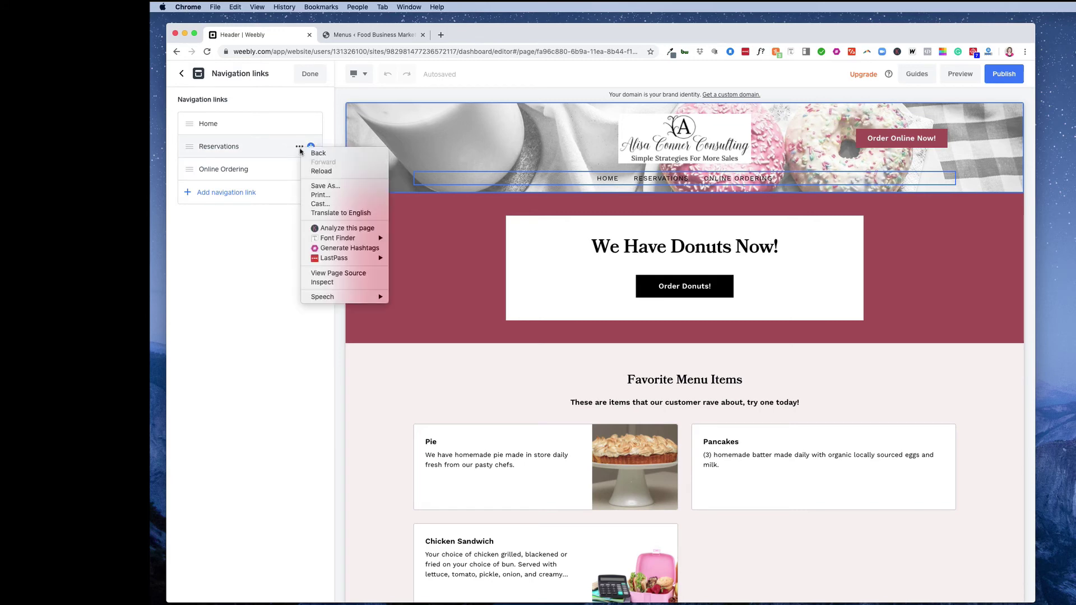
click(299, 149)
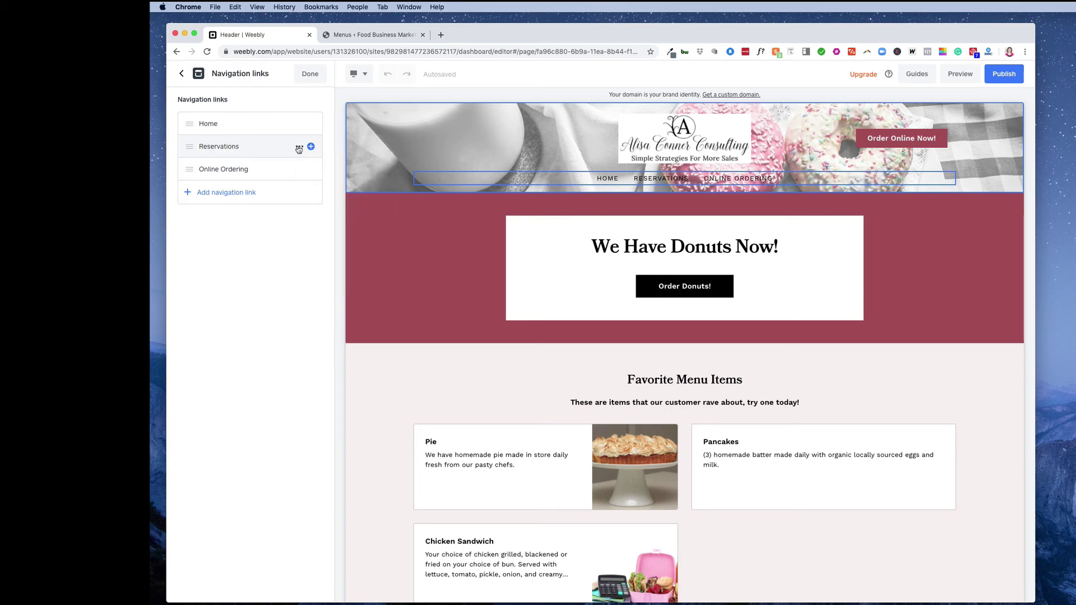
click(300, 149)
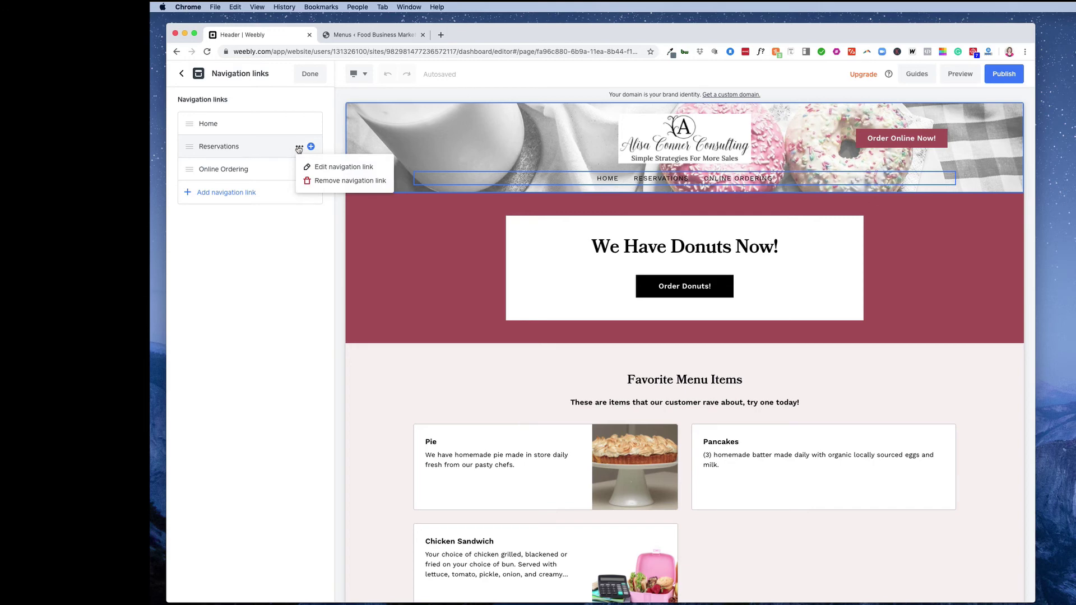
click(334, 179)
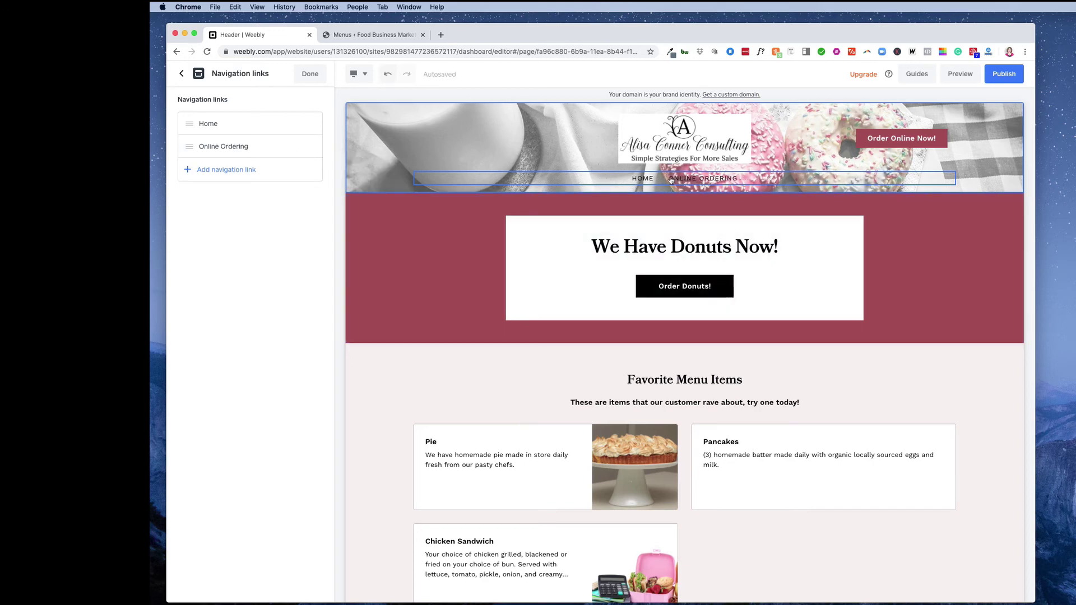
click(228, 172)
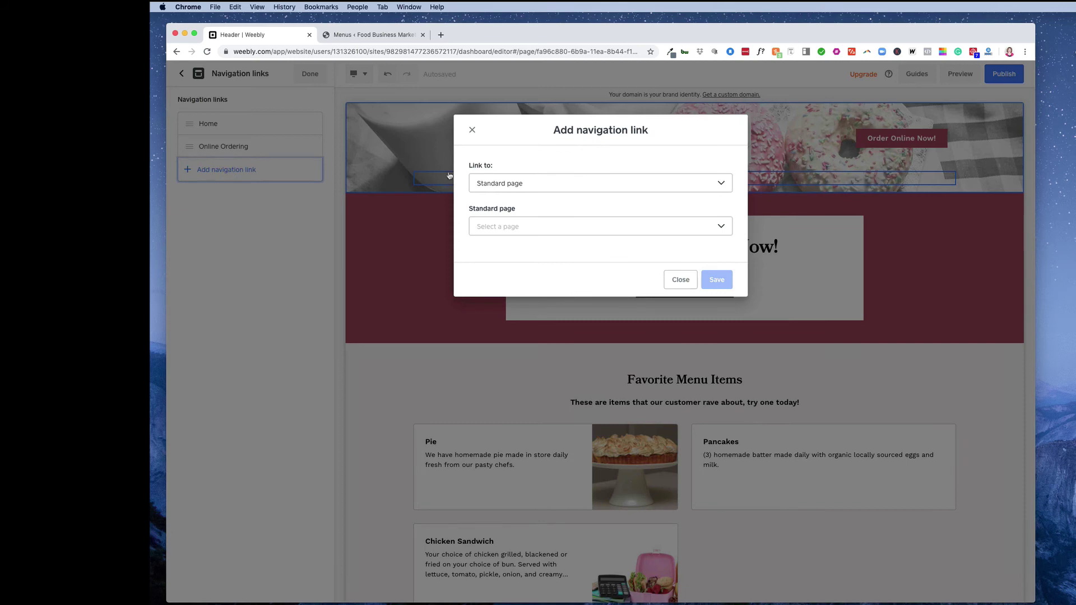
click(499, 184)
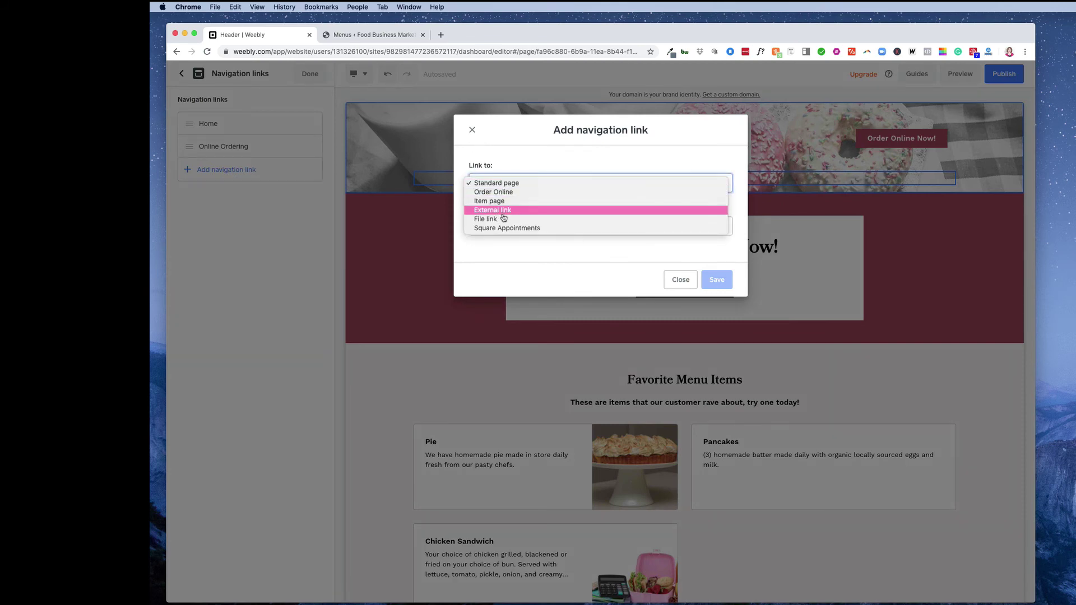
click(501, 211)
click(503, 225)
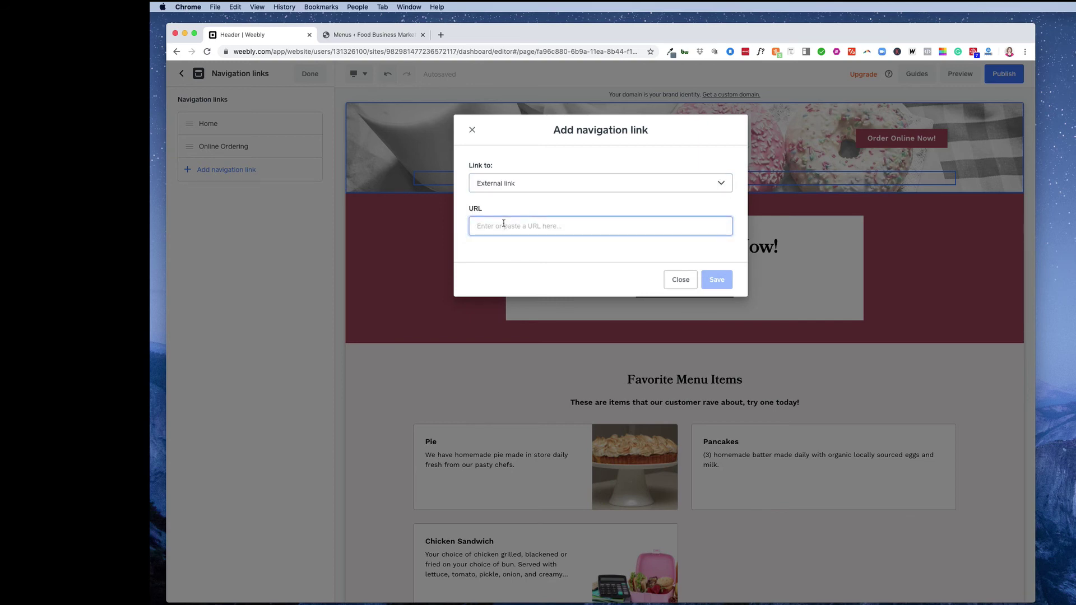
text(https://foodbusinessmarketing.com/)
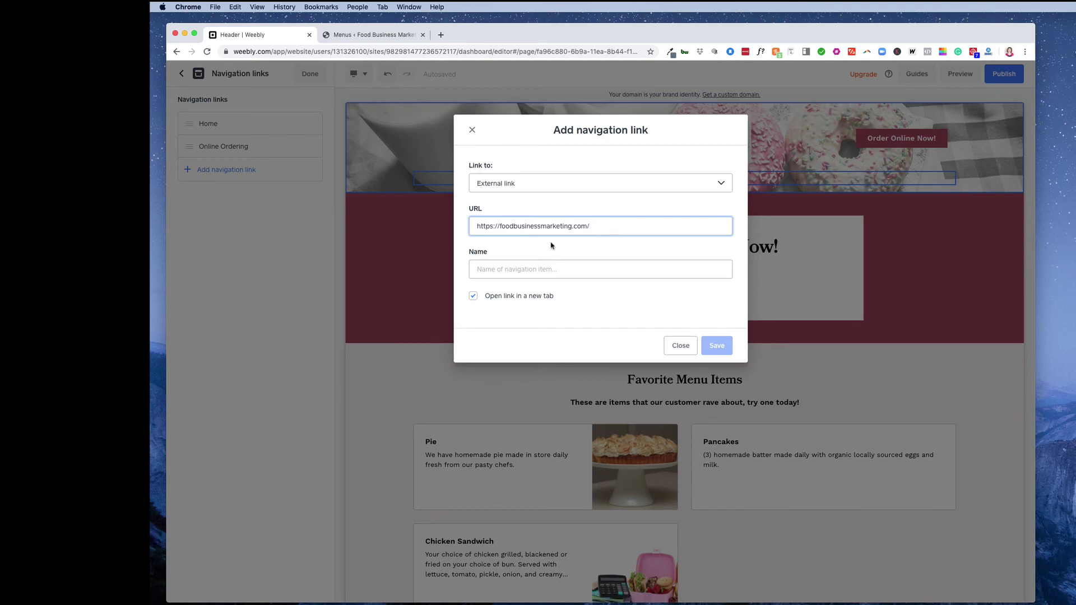
click(530, 270)
text(Alisas Cafe)
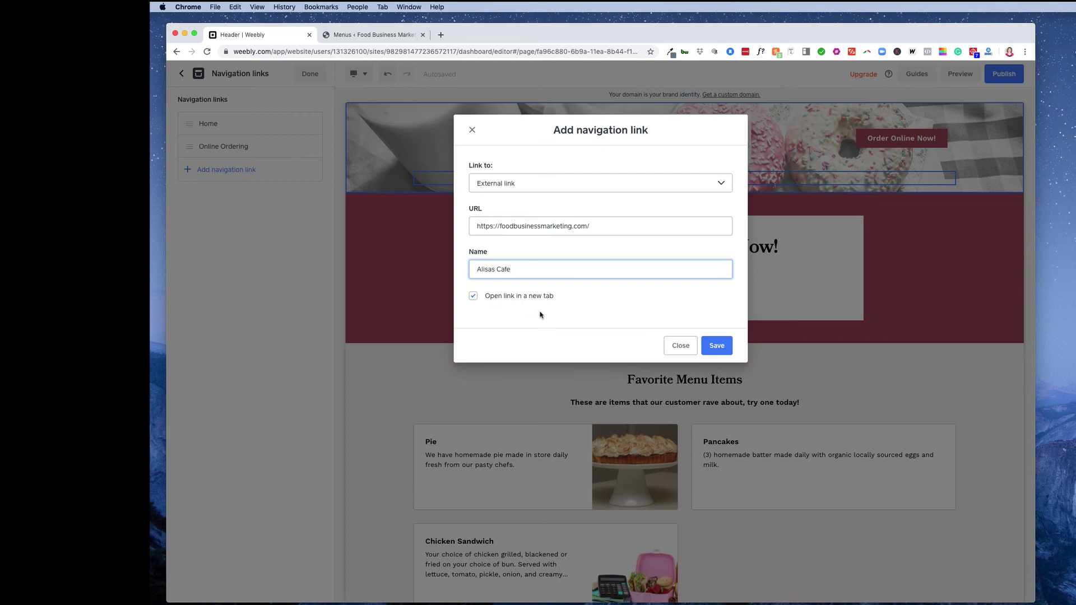
click(723, 347)
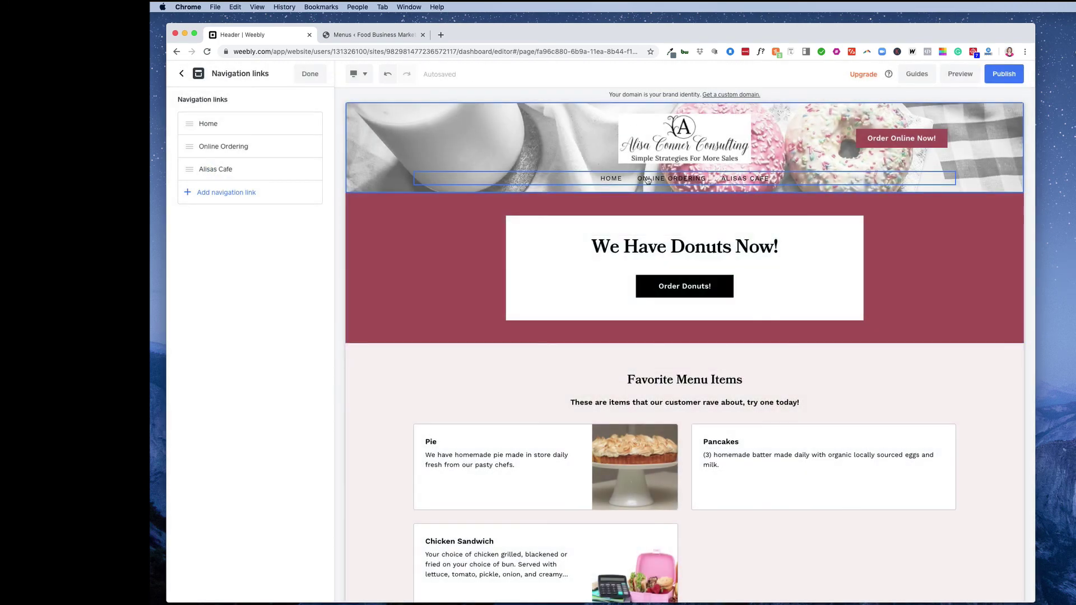
Publish the store site and test the Alisas Cafe navigation link in the site preview.
click(1001, 73)
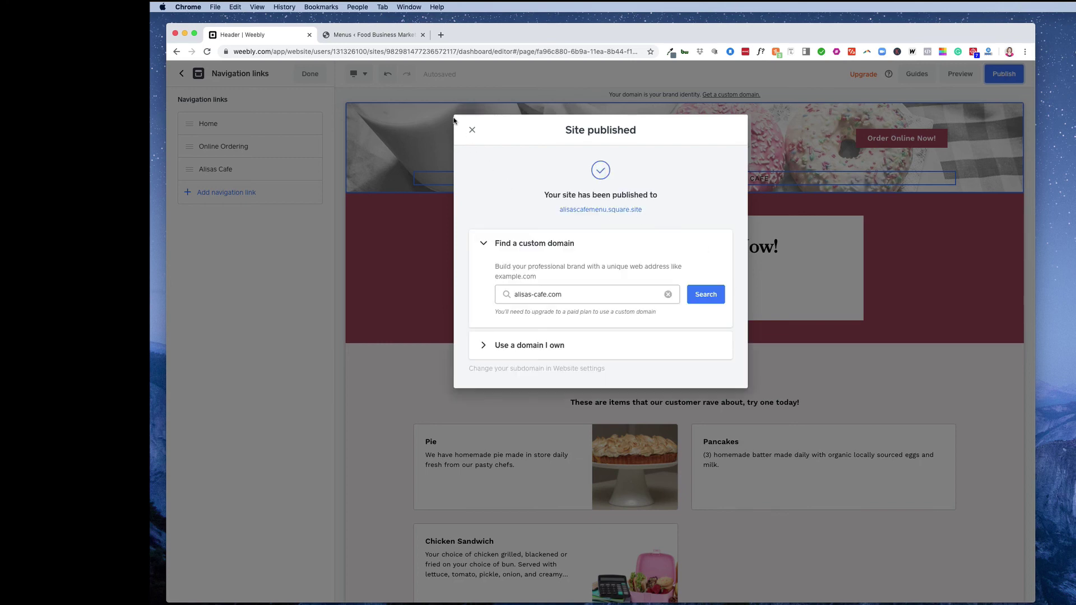
click(470, 129)
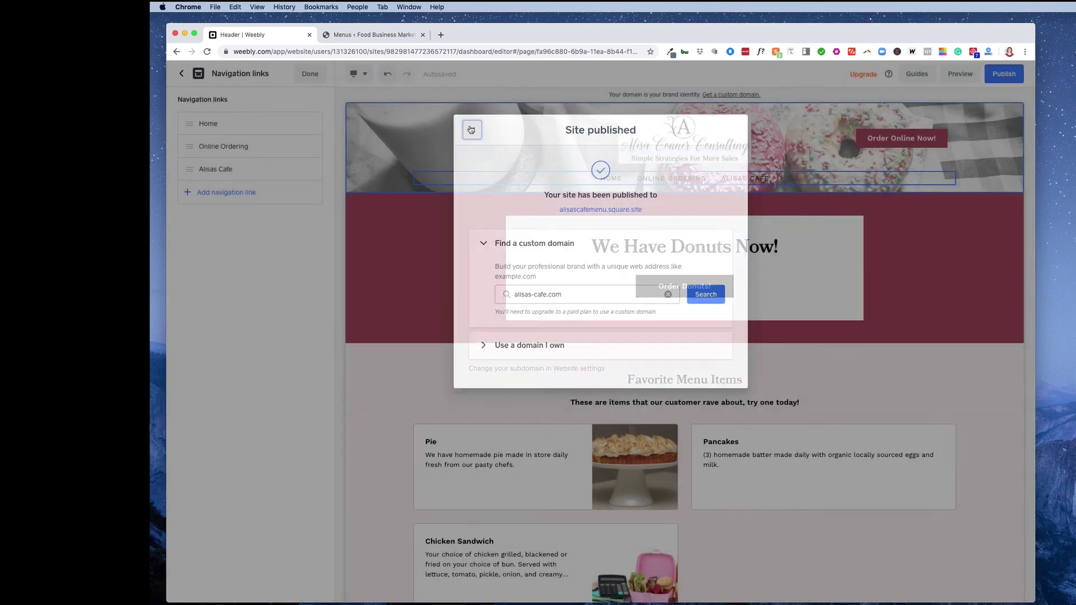
click(966, 79)
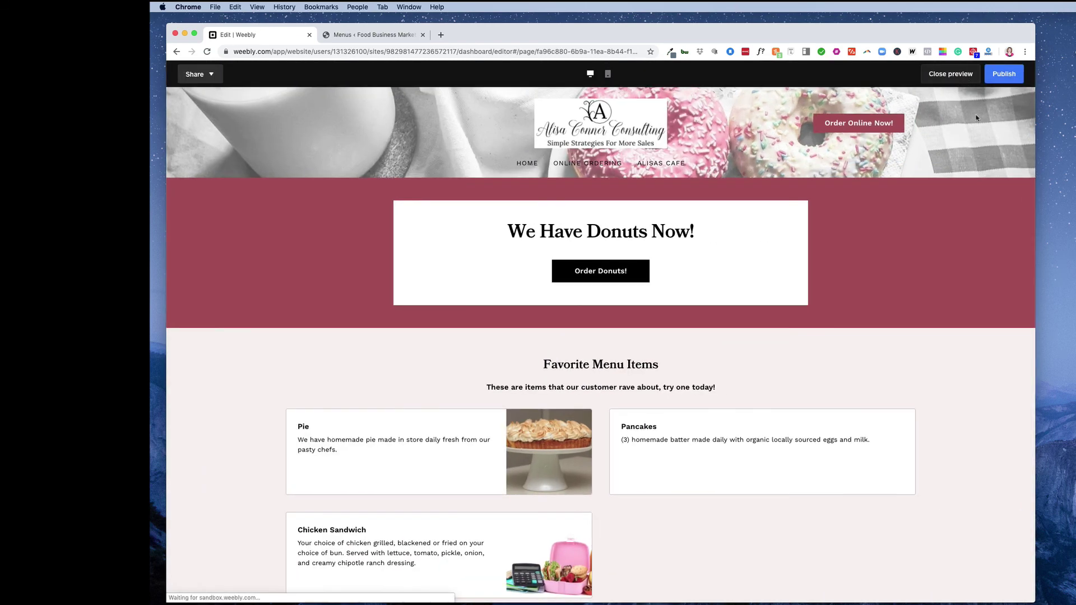
click(666, 166)
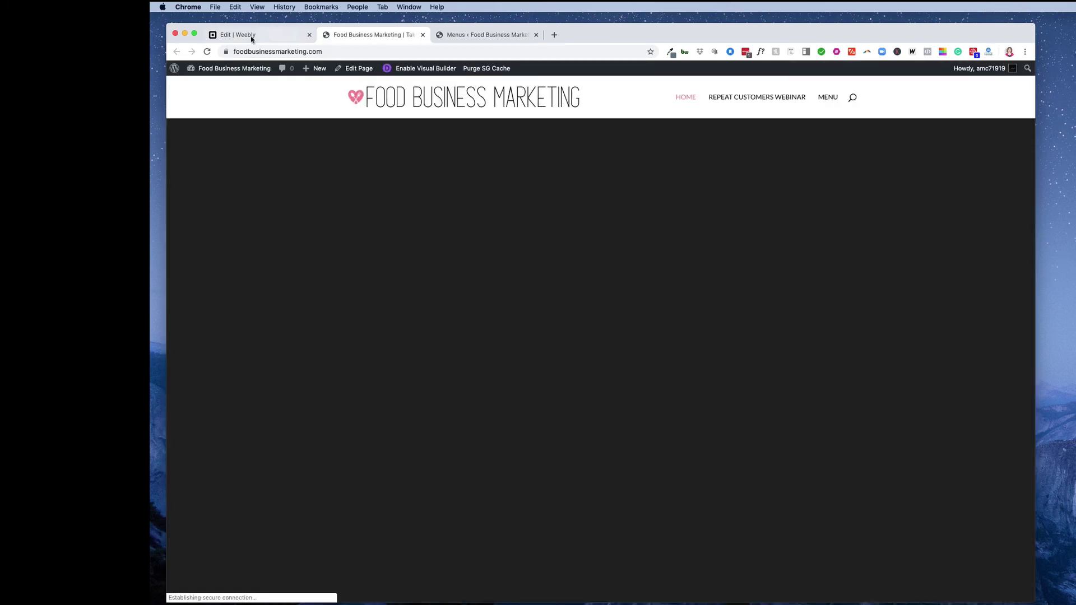
Visit the live site from the WordPress Menus page and follow its Menu link to the Square store.
mouse_move(233, 65)
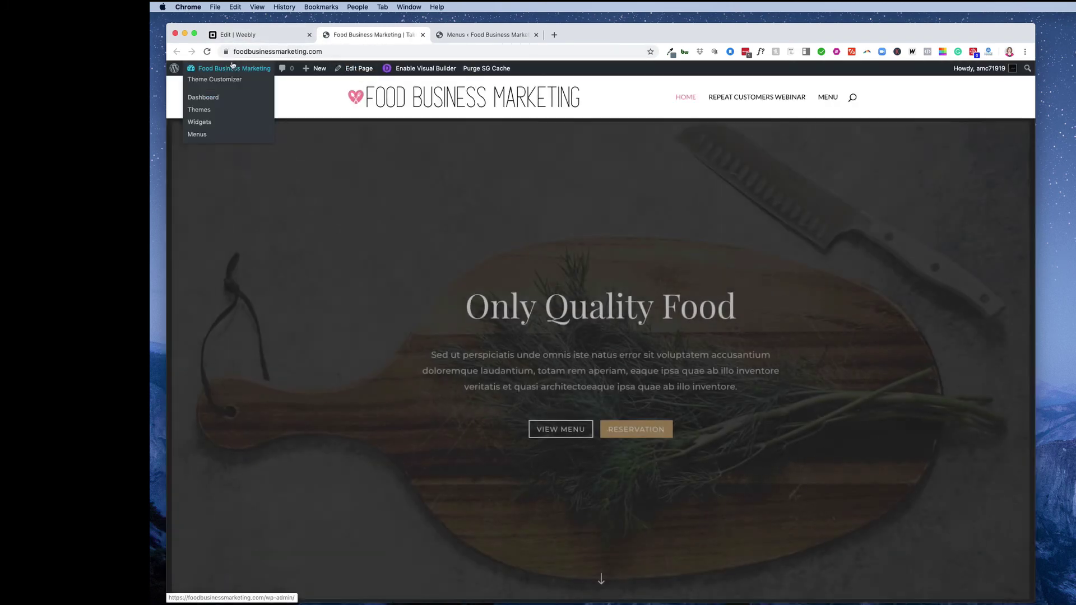
click(484, 36)
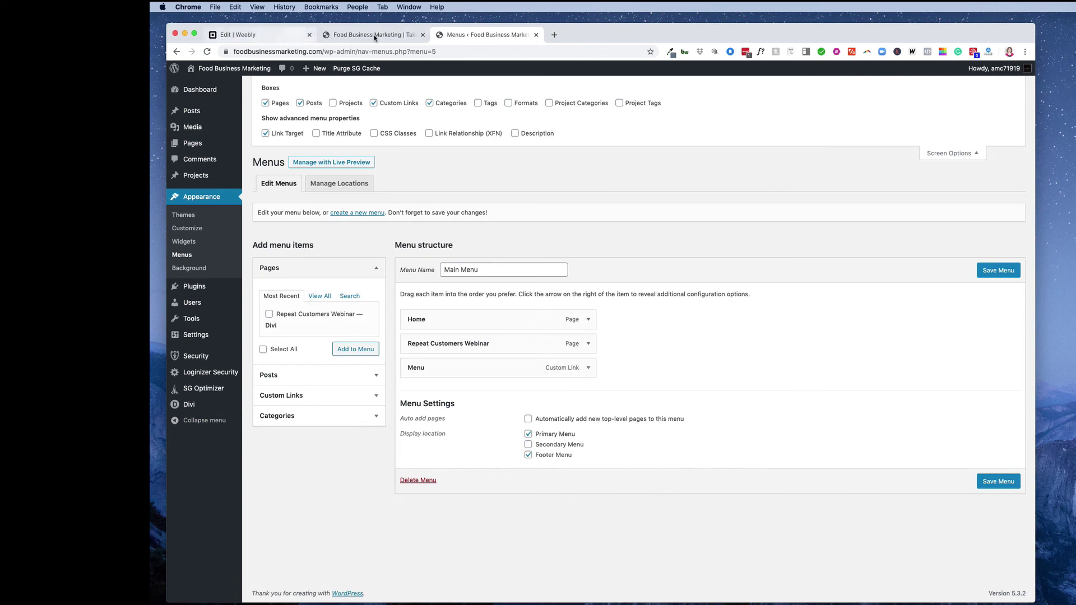
mouse_move(229, 71)
click(191, 85)
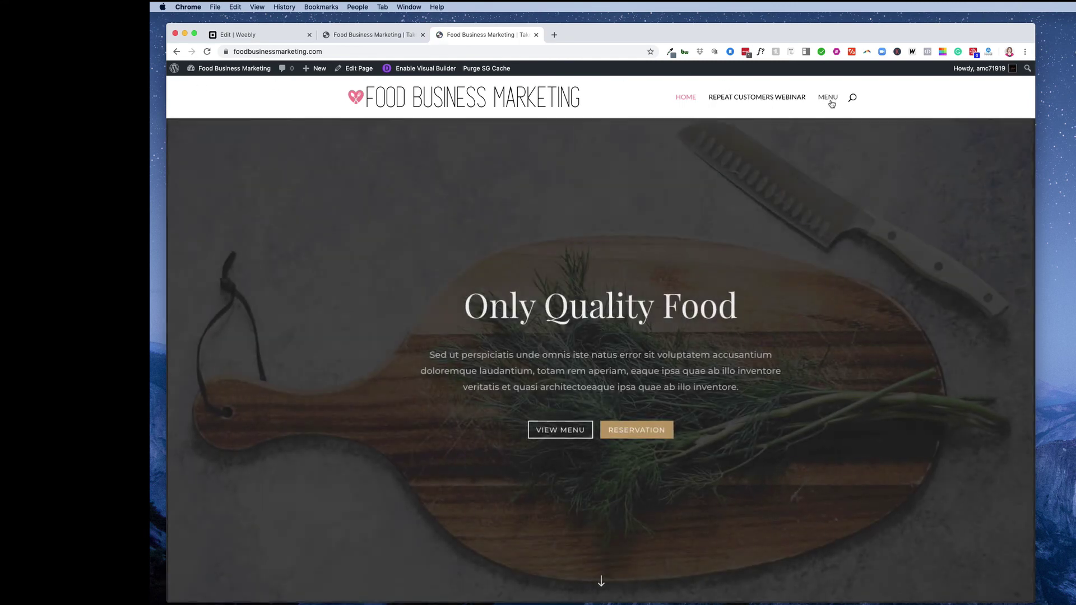
click(828, 98)
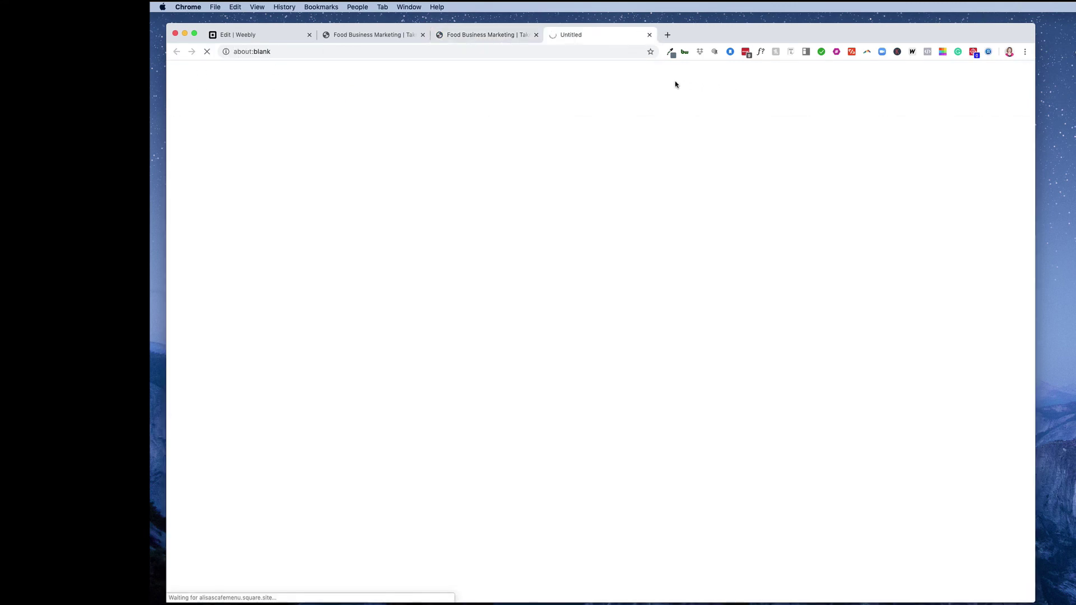
Return to the Weebly editor, exit the site preview and open the store's navigation menu for editing.
click(363, 37)
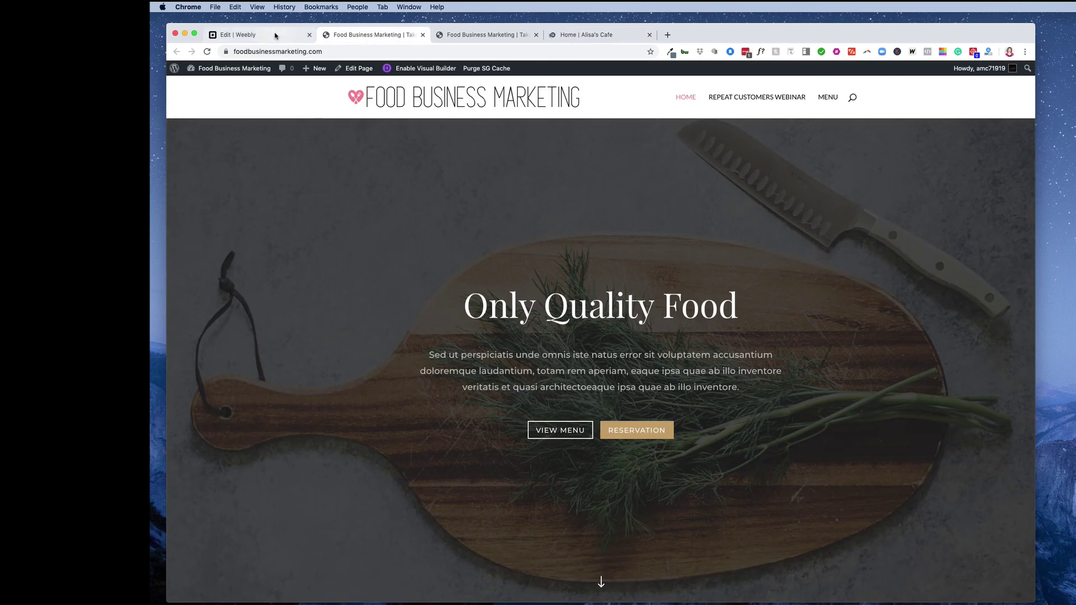
click(306, 33)
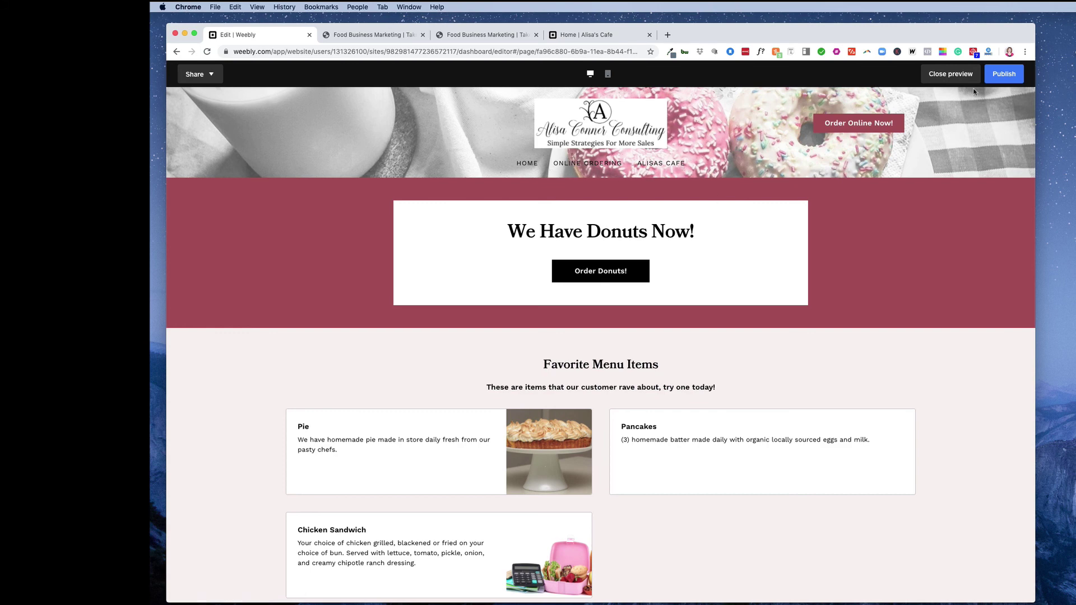
click(953, 75)
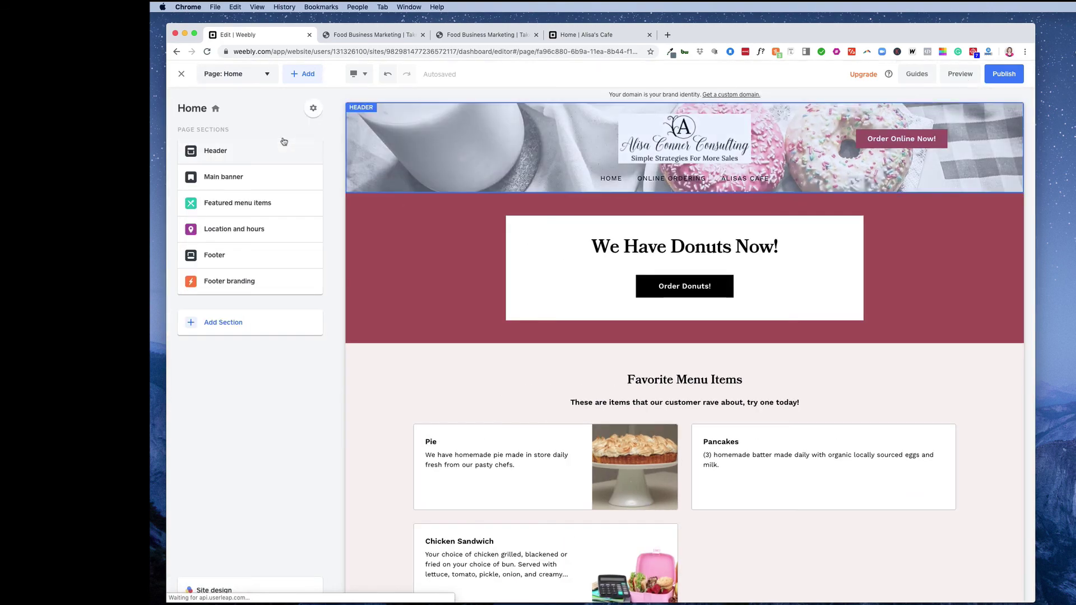
click(264, 226)
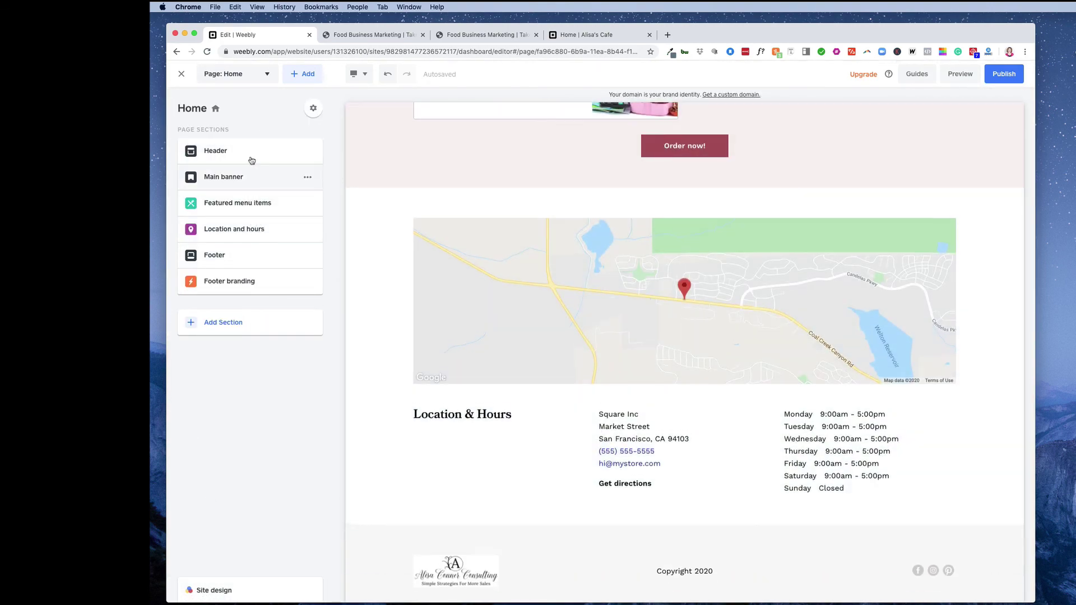
click(252, 161)
click(267, 75)
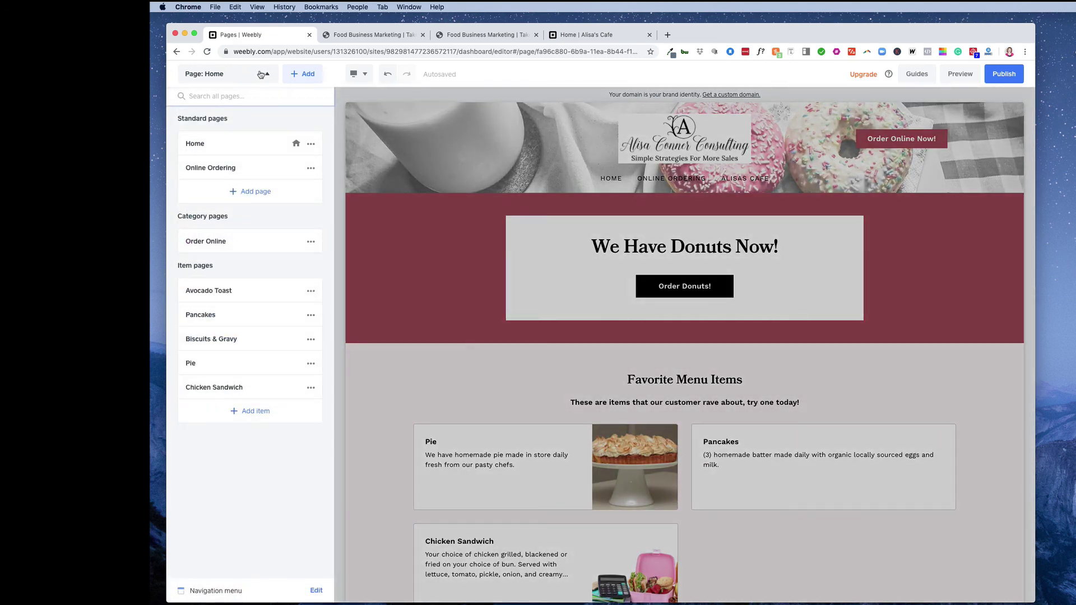
click(316, 591)
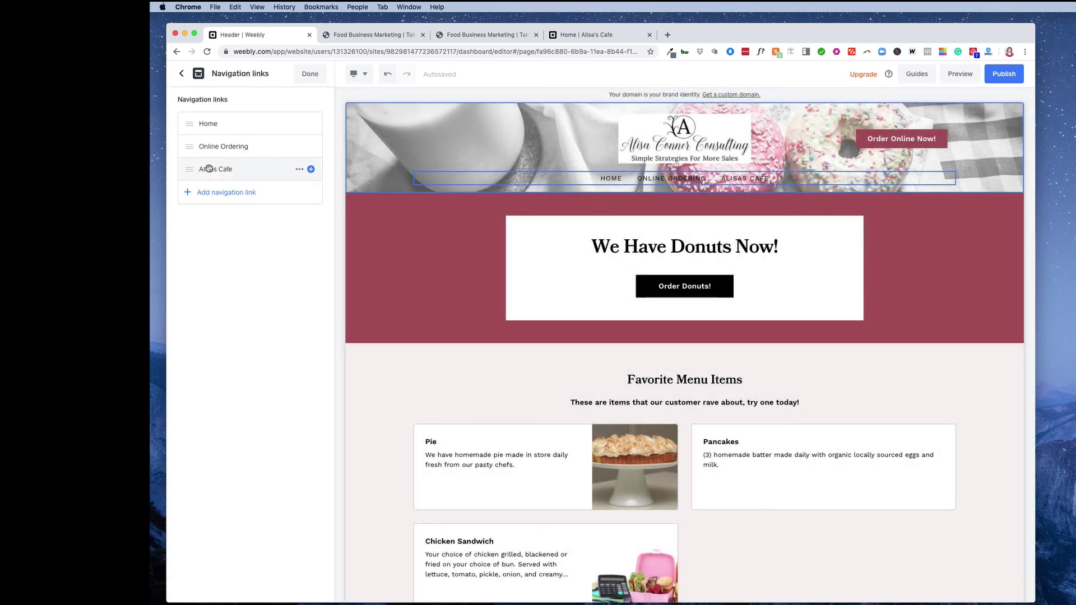
Move the Alisas Cafe link above Home in the navigation links and publish the store site.
drag(190, 170, 189, 115)
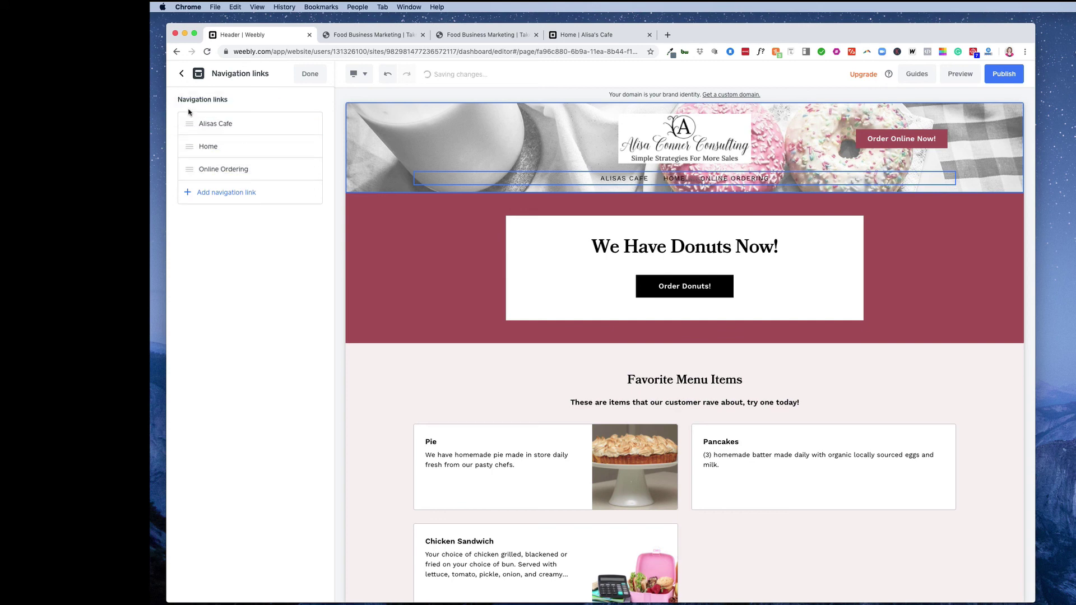
click(1003, 73)
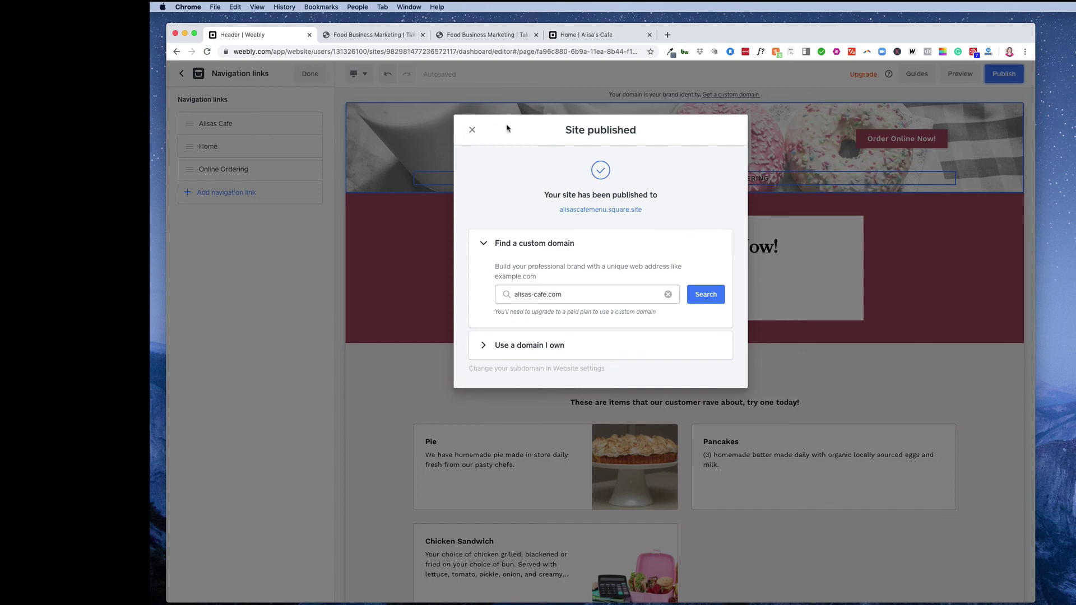
click(473, 130)
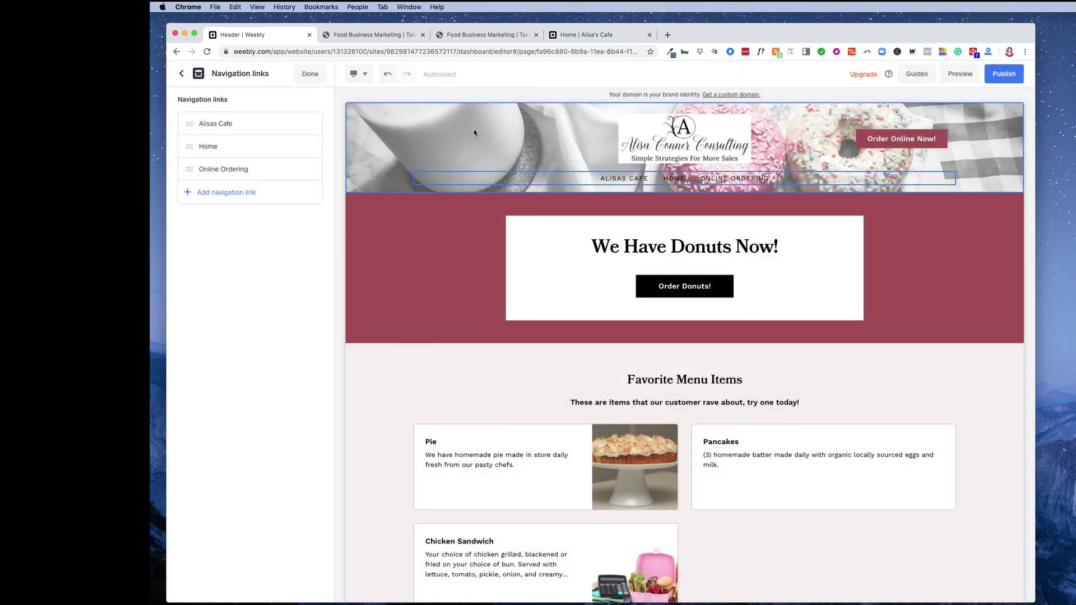